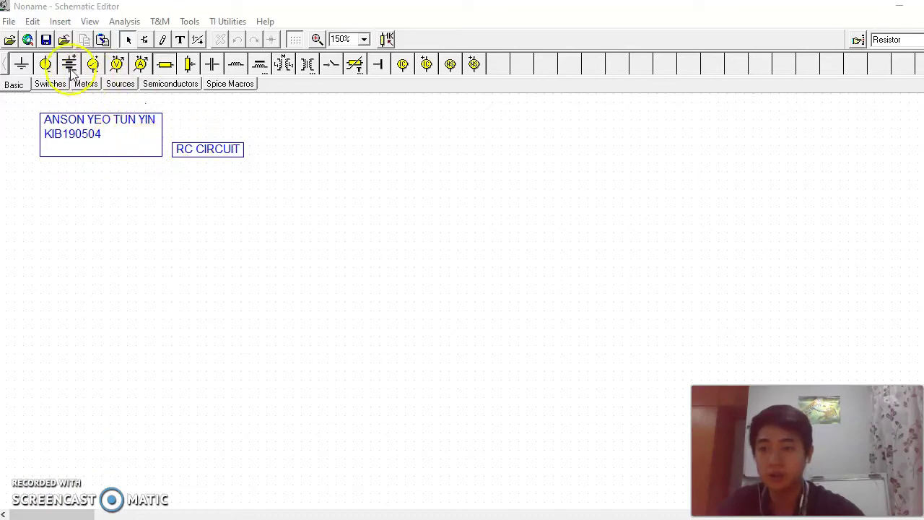
Place a voltage generator below the RC CIRCUIT title and a horizontal resistor above and to the right of it
click(93, 64)
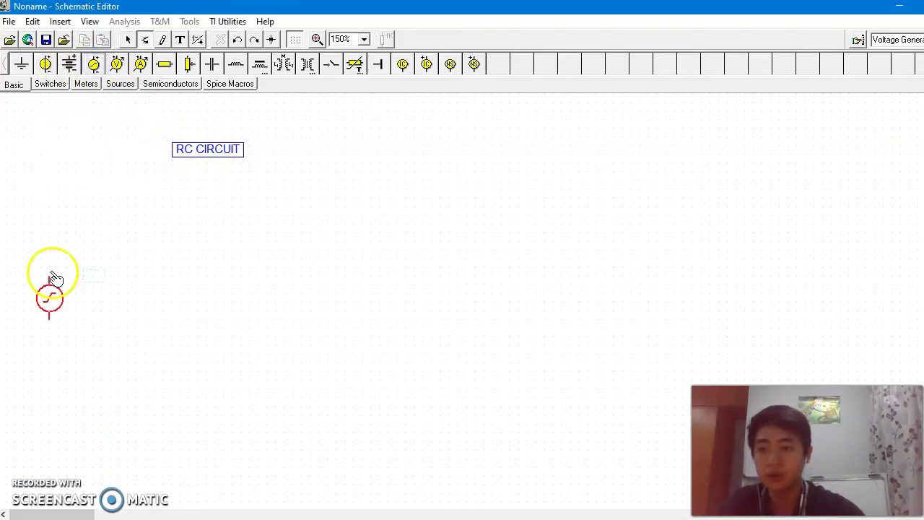
click(50, 275)
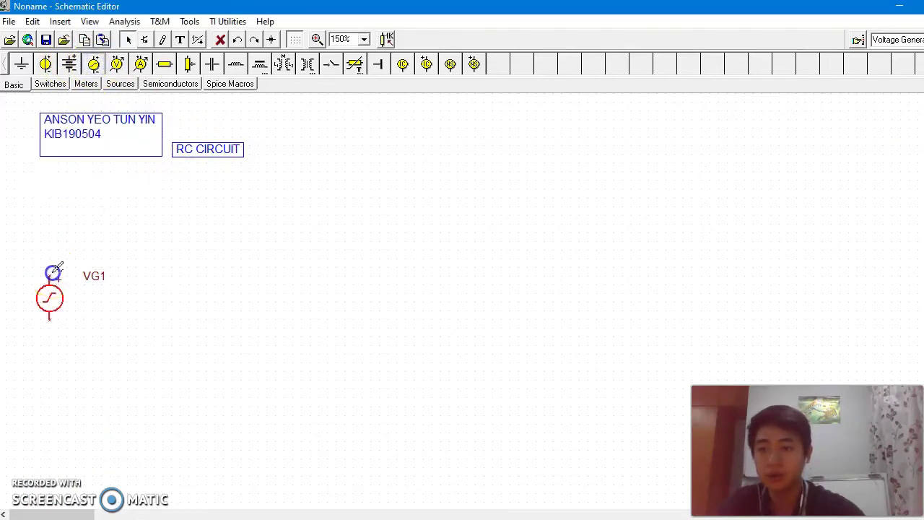
click(165, 63)
click(101, 233)
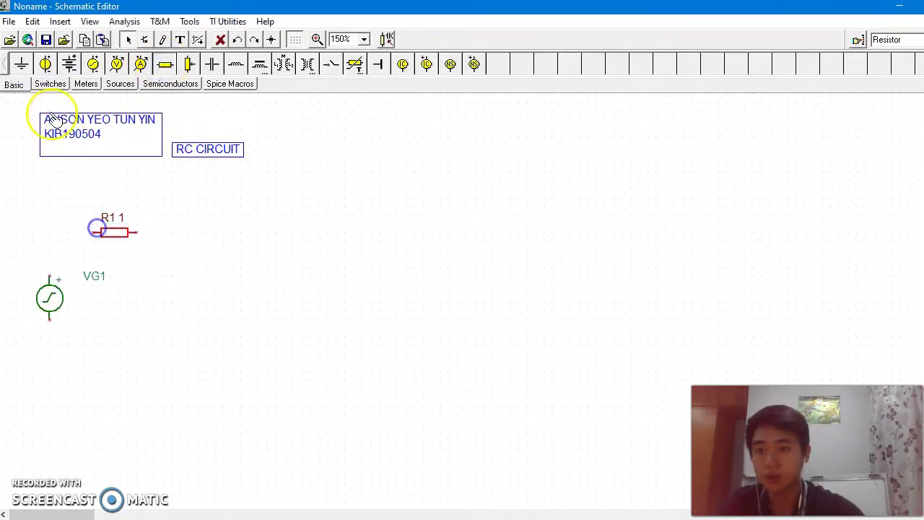
Place a vertical capacitor opposite the voltage generator and a second, vertical resistor directly beneath the capacitor
click(213, 63)
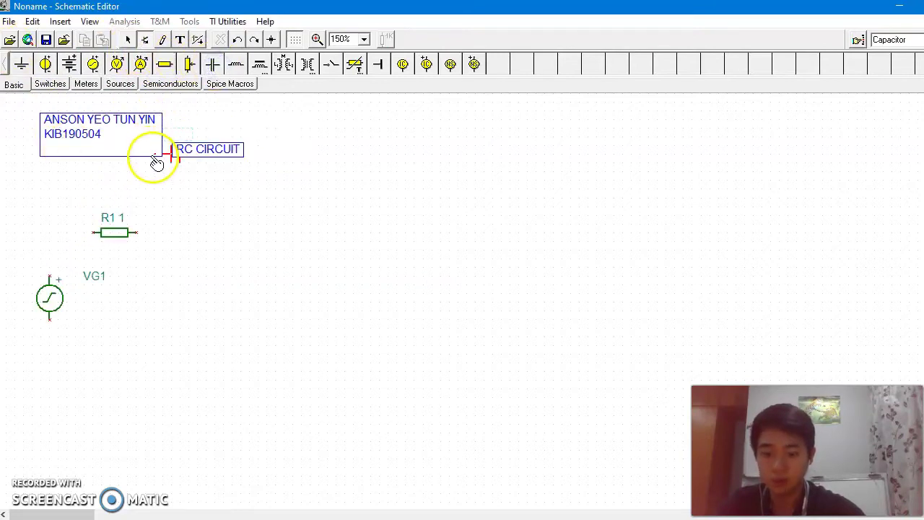
click(166, 280)
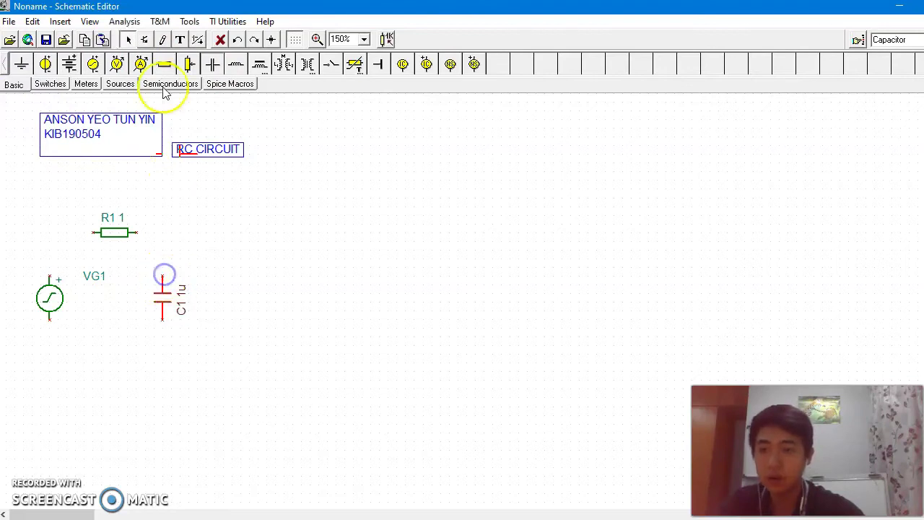
click(164, 64)
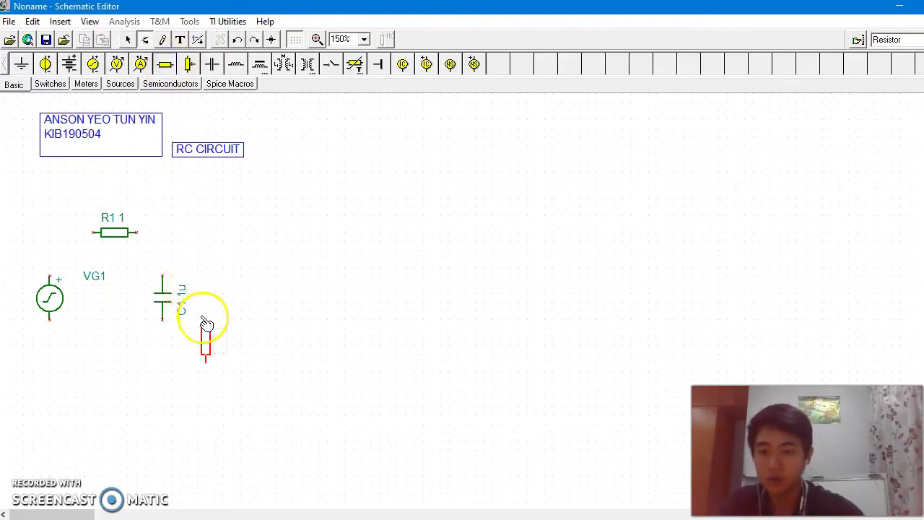
click(165, 345)
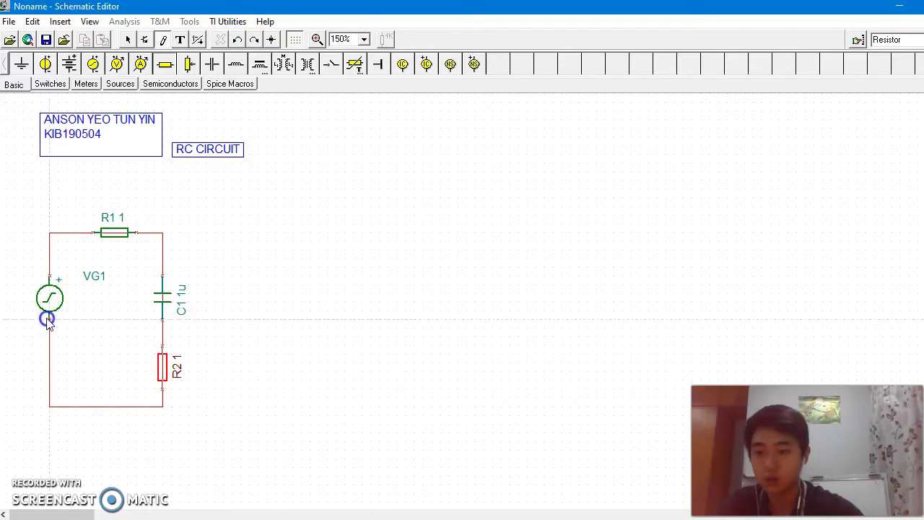
Attach a ground to the lower wire and add voltage pins on the wire above and below the capacitor
click(21, 64)
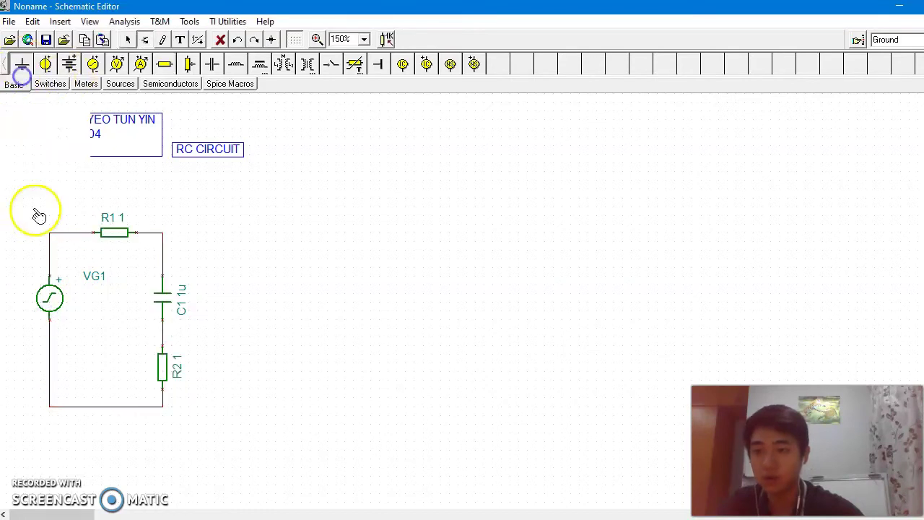
click(101, 409)
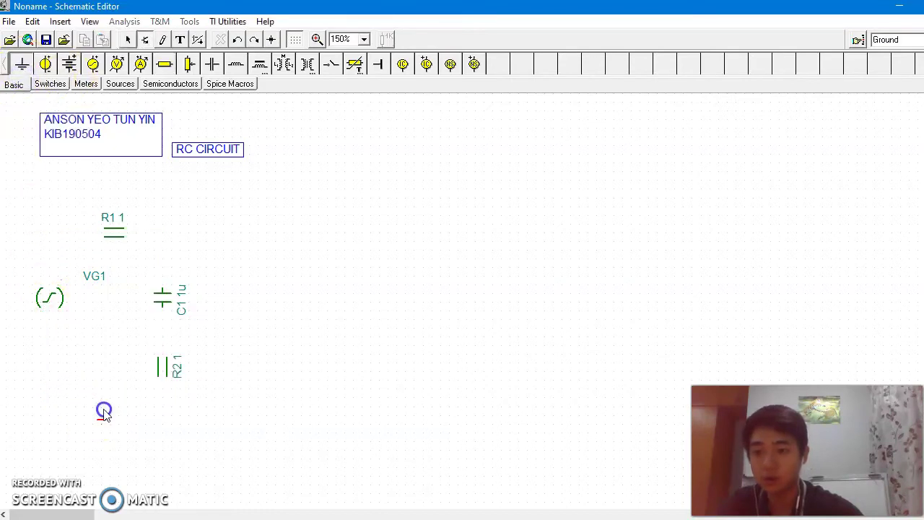
click(86, 84)
click(22, 63)
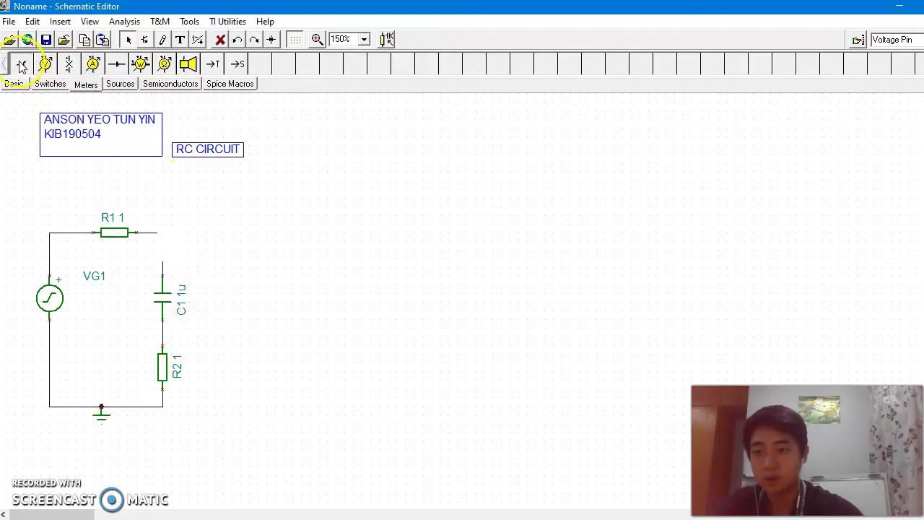
click(85, 190)
click(168, 334)
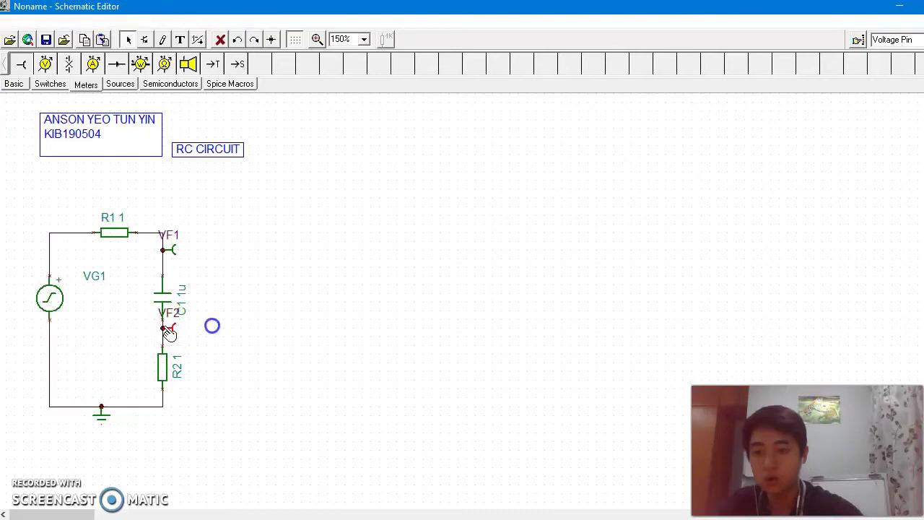
click(196, 193)
Set the resistance of resistor R1 to 10k
double_click(114, 232)
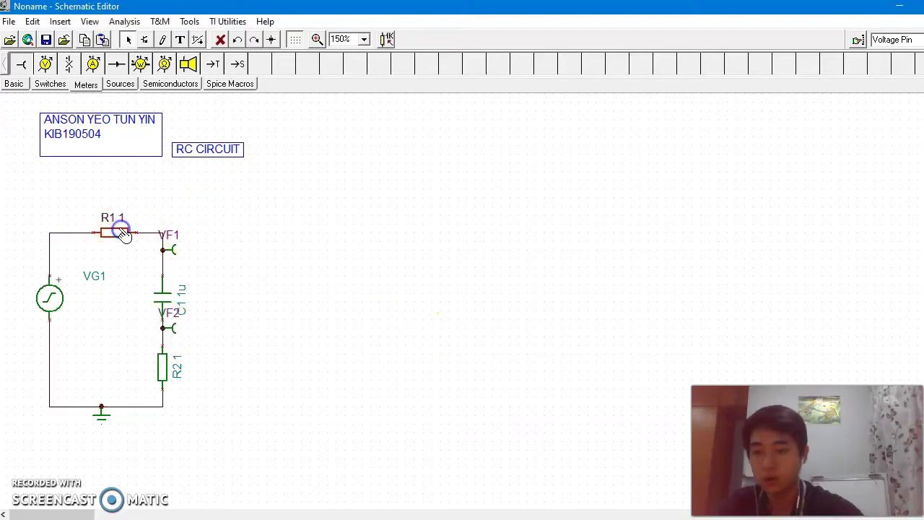
click(509, 236)
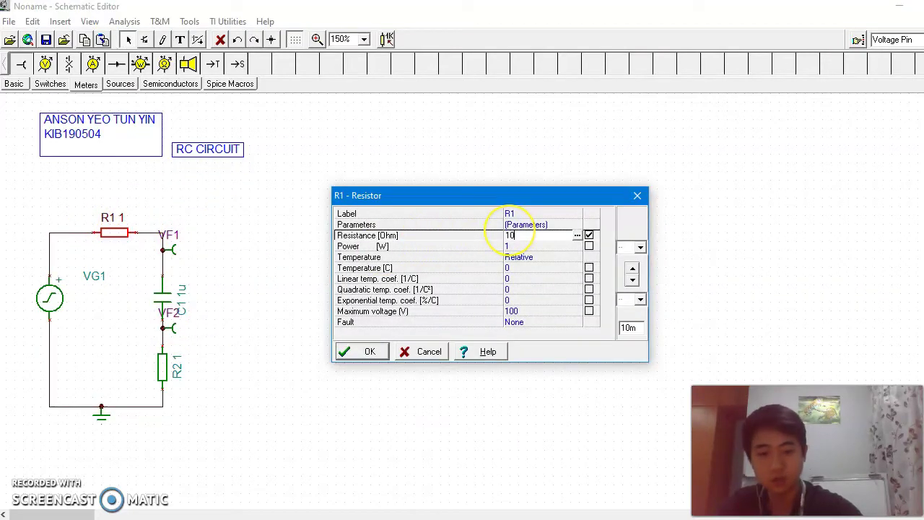
text(0k)
key(Return)
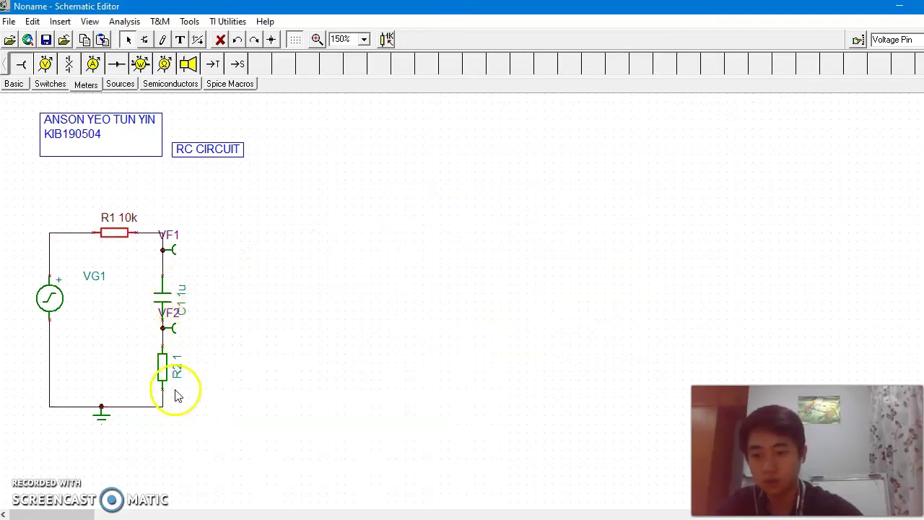
Review the voltage generator's unit step signal, including its amplitude and start of edge, and accept the settings
double_click(51, 301)
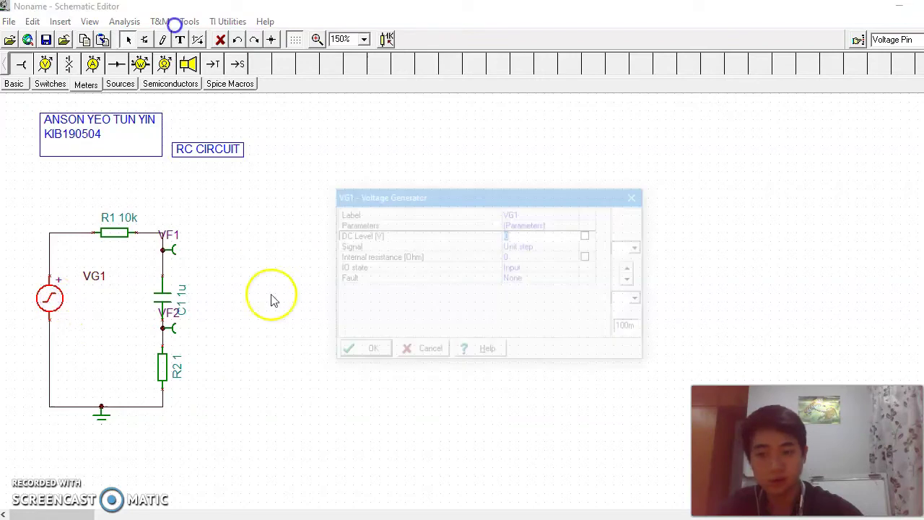
click(520, 246)
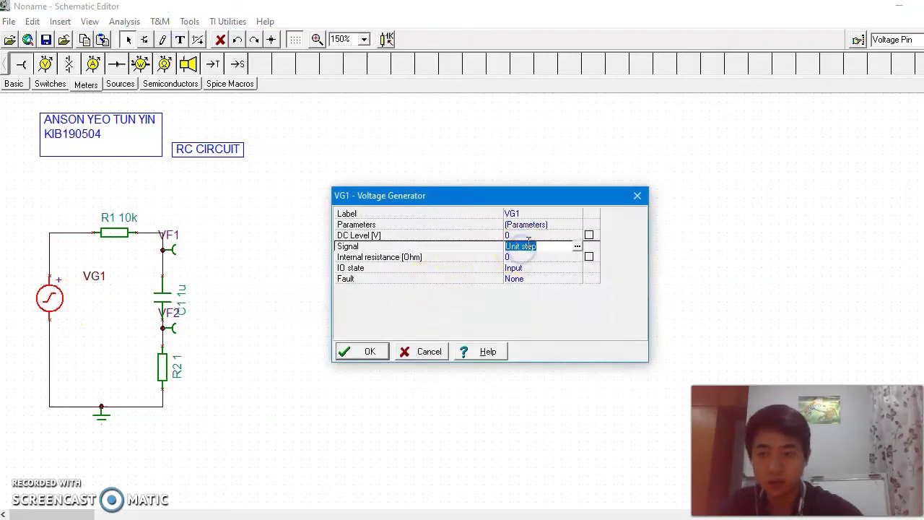
click(577, 247)
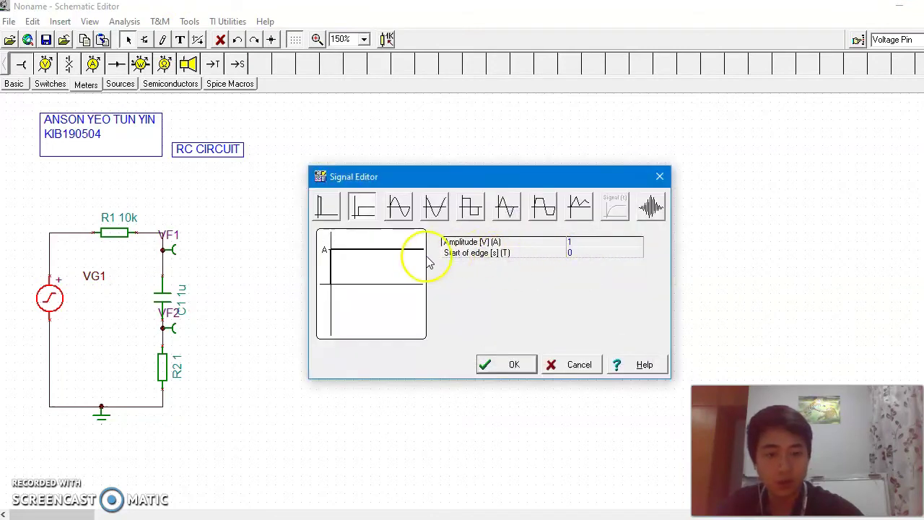
click(487, 367)
click(361, 354)
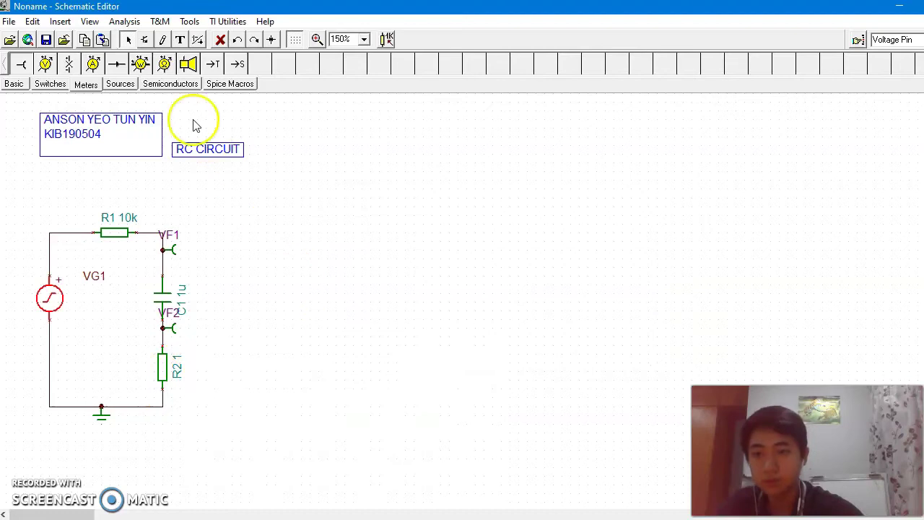
Open the virtual oscilloscope and run a capture of channel VF1 with the trigger mode set to Single
click(159, 21)
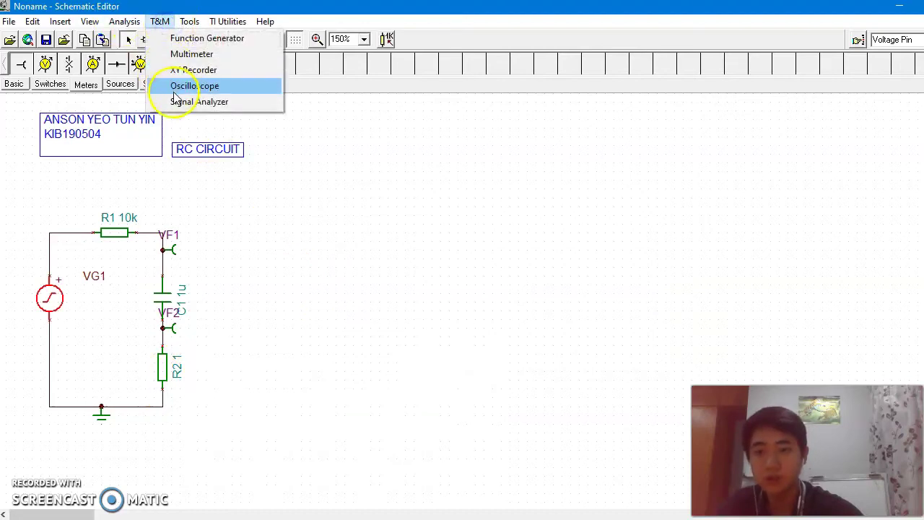
click(175, 89)
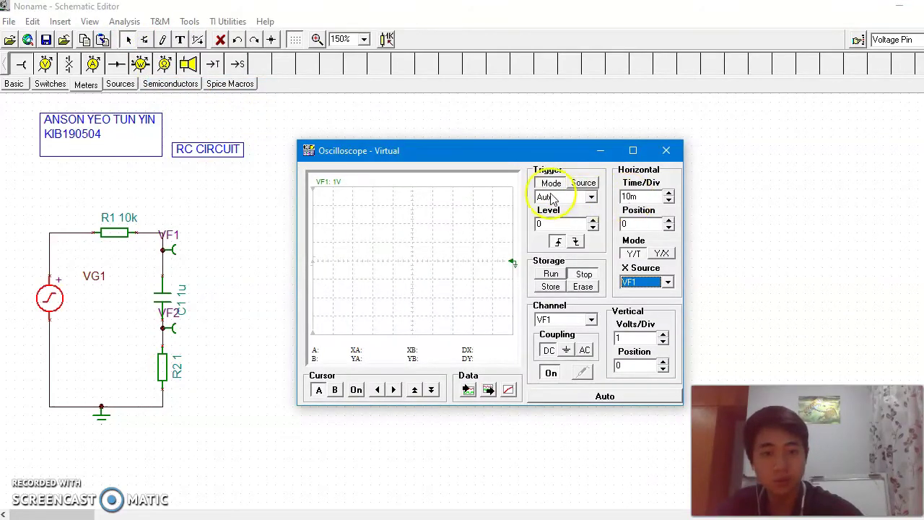
click(552, 200)
click(570, 209)
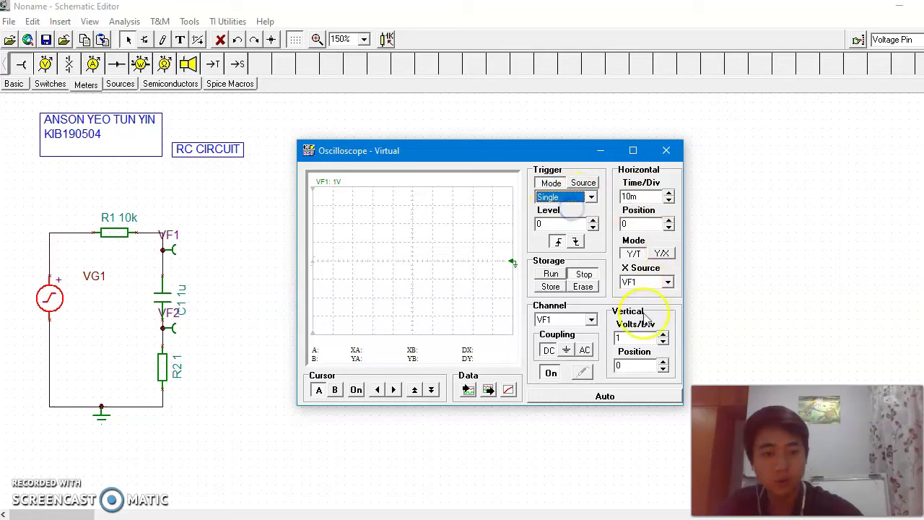
click(551, 275)
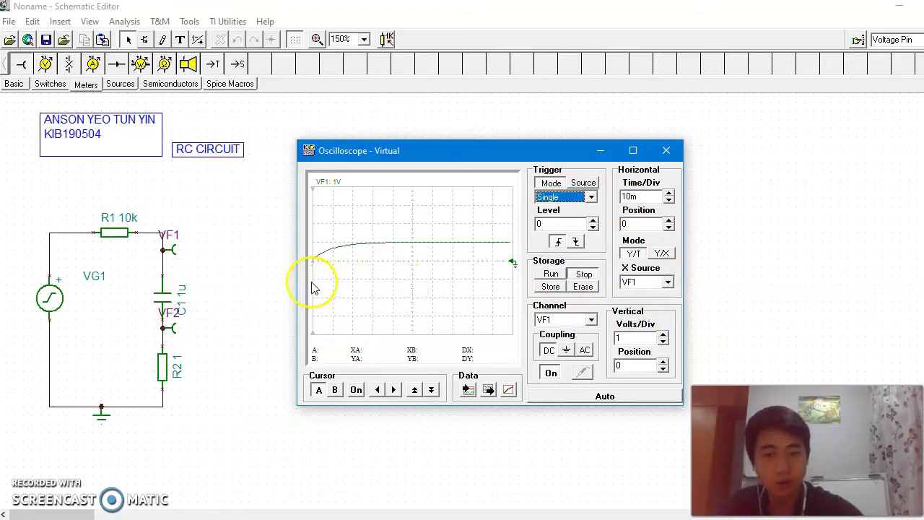
Show channel VF2 on the oscilloscope and capture it with its vertical scale set to 1m volts per division
click(569, 320)
click(569, 343)
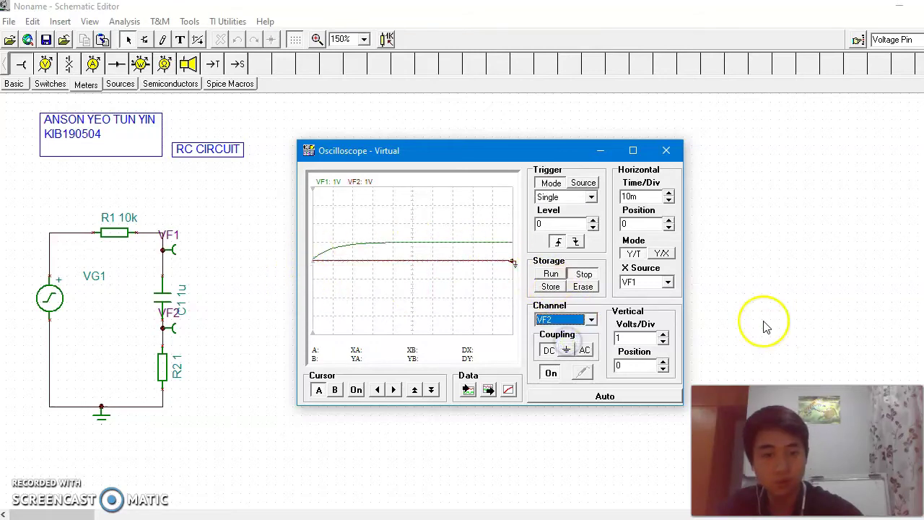
click(552, 275)
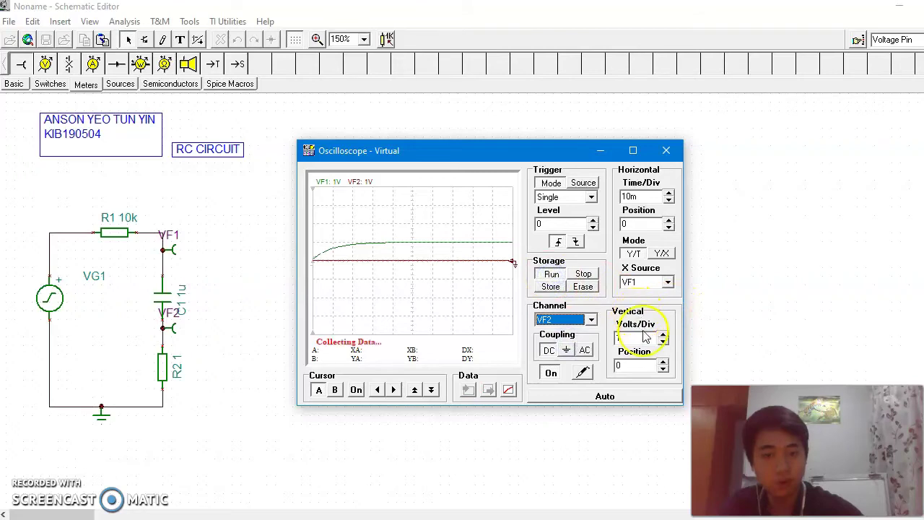
click(663, 342)
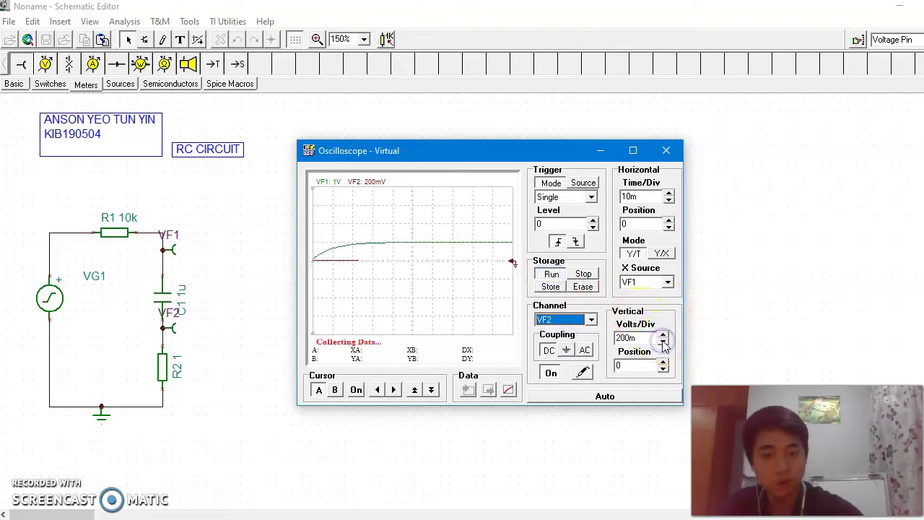
click(663, 342)
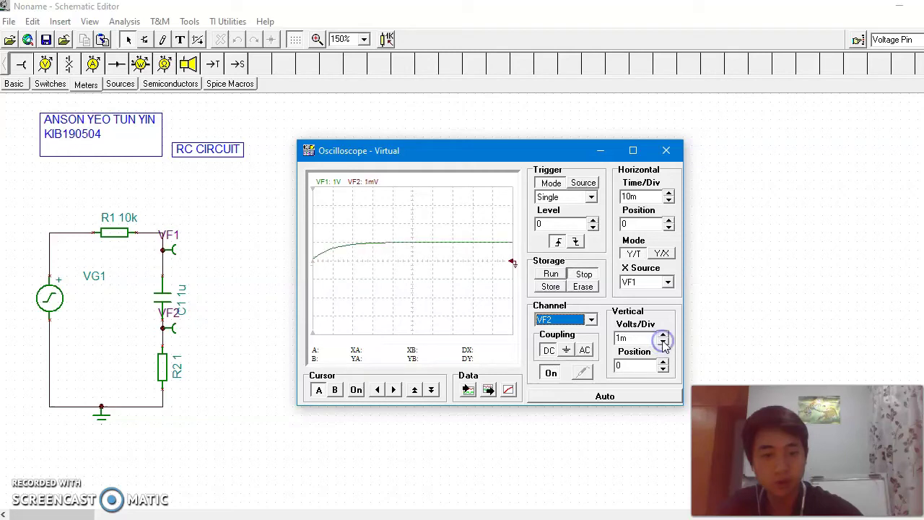
click(552, 275)
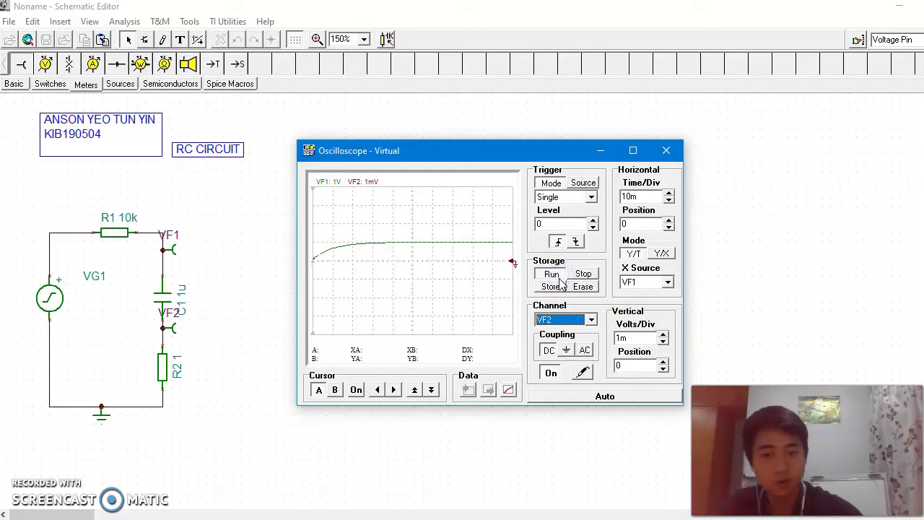
Rerun the capture with channel VF2's vertical scale set to 100u volts per division, and close the oscilloscope
click(663, 340)
click(663, 341)
click(663, 341)
click(662, 335)
click(551, 275)
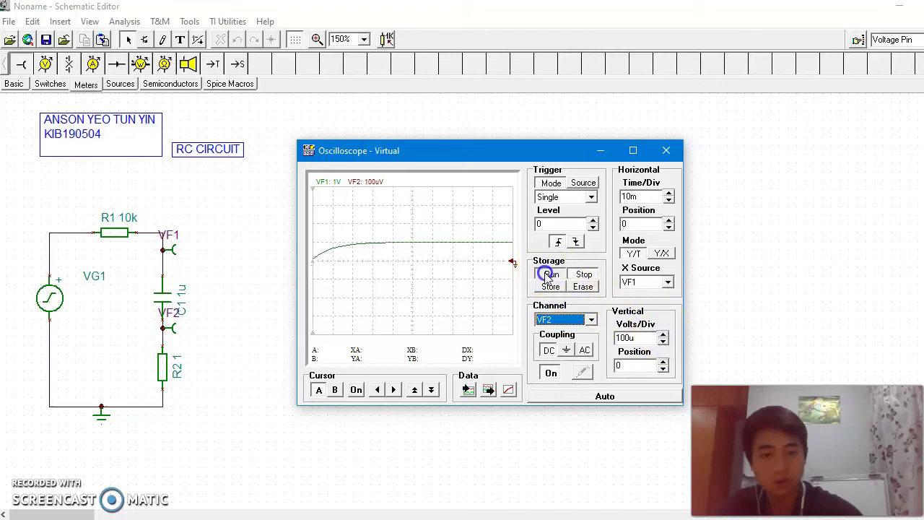
click(377, 260)
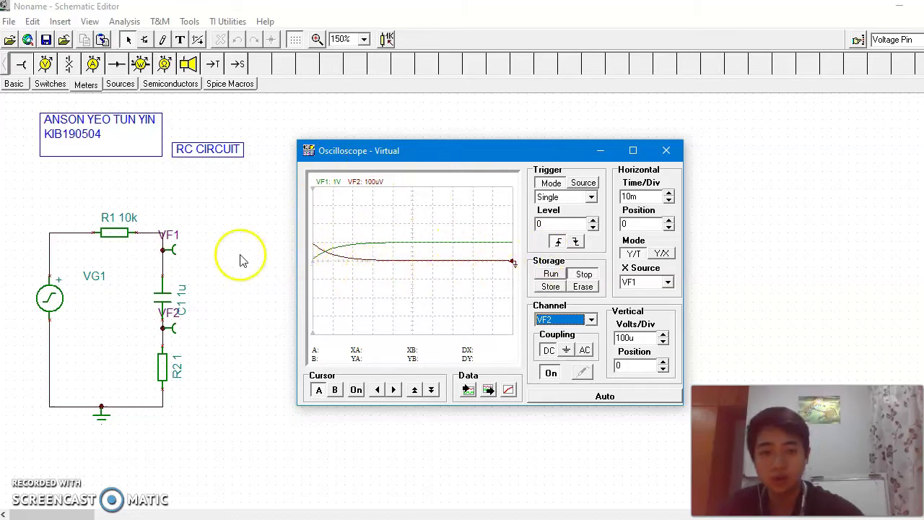
click(666, 152)
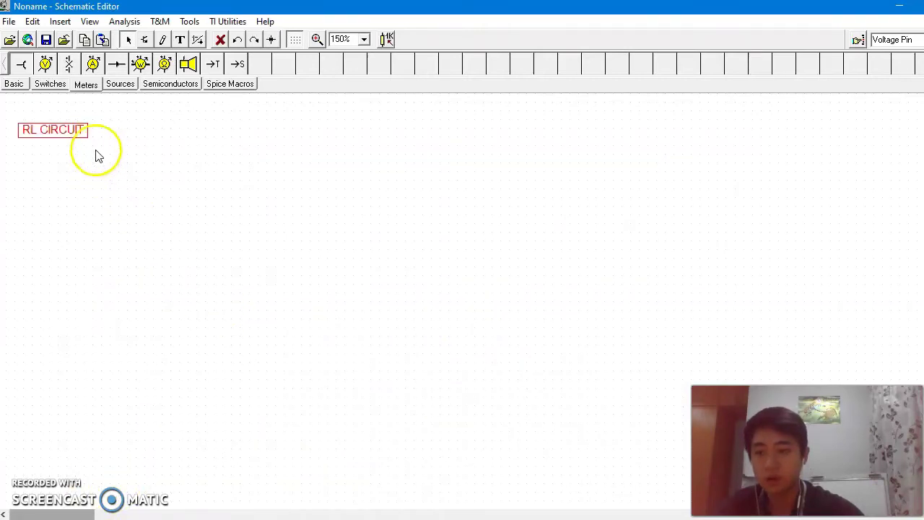
Place a voltage generator below the RL CIRCUIT title and a horizontal resistor above and to the right of it
click(16, 85)
click(93, 64)
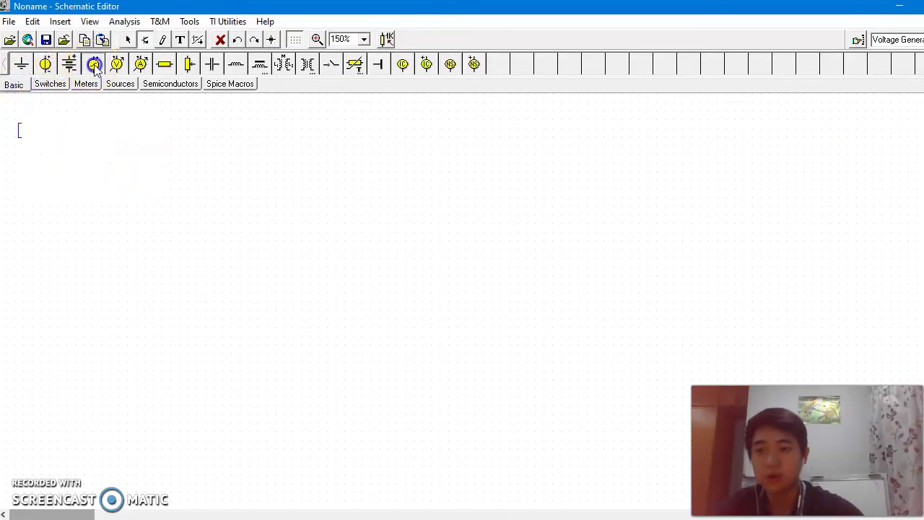
click(51, 253)
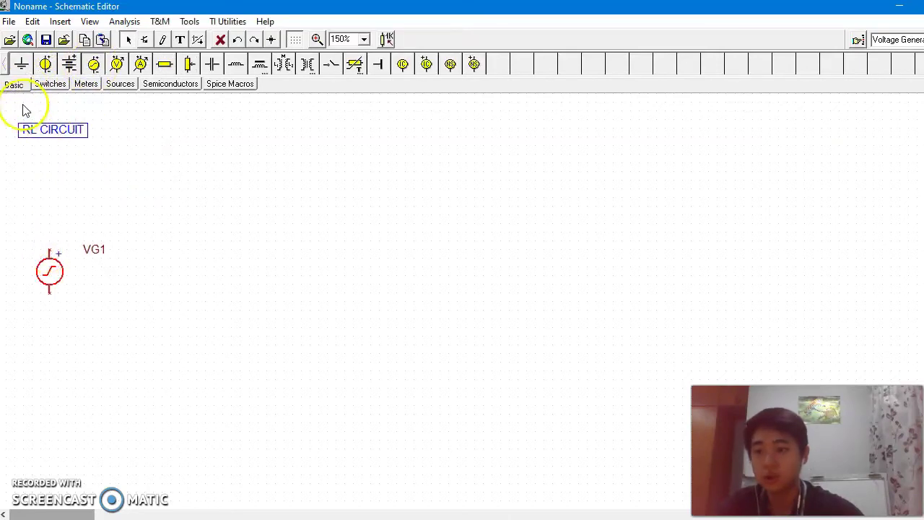
click(165, 64)
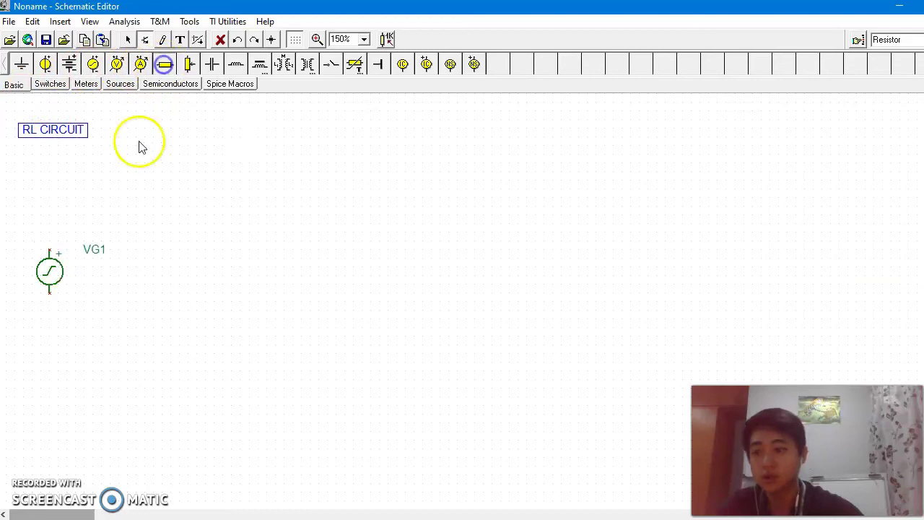
click(118, 208)
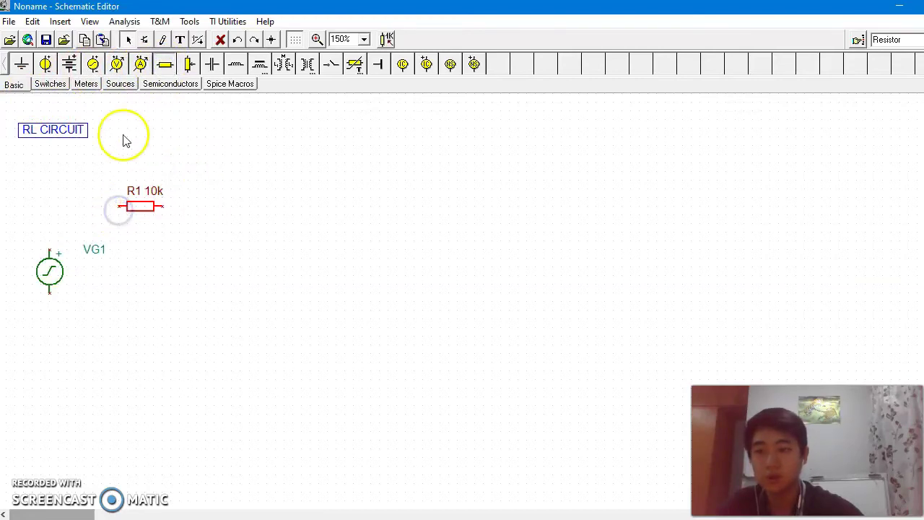
Place a vertical inductor to the right of the resistor and wire the generator, resistor and inductor into a closed loop
click(236, 64)
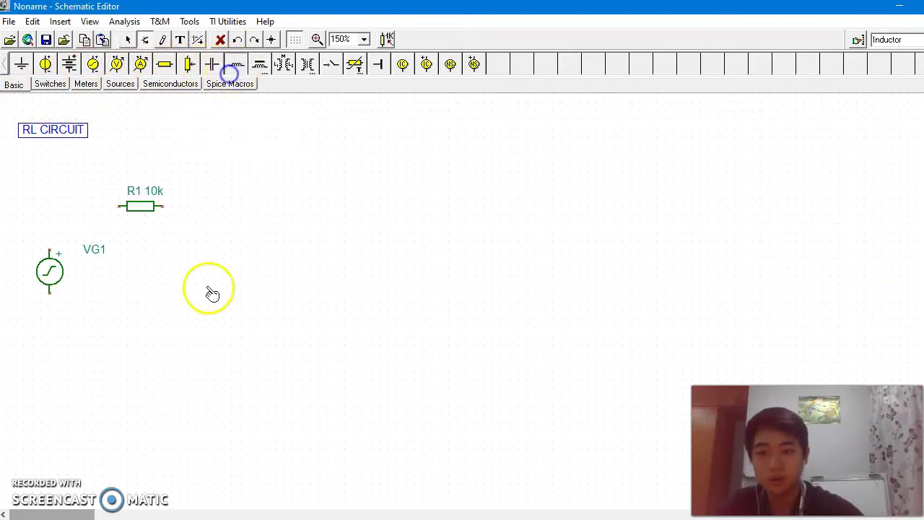
key(ctrl+l)
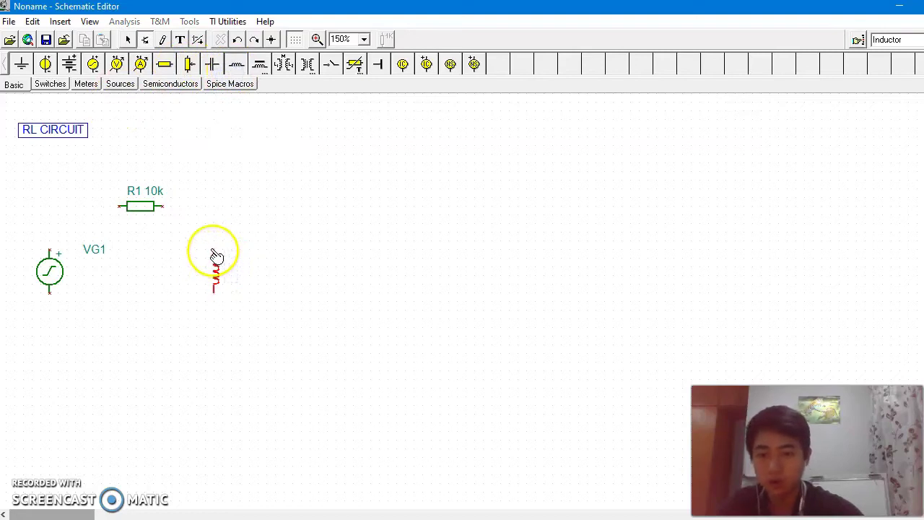
click(215, 254)
drag(57, 245, 55, 207)
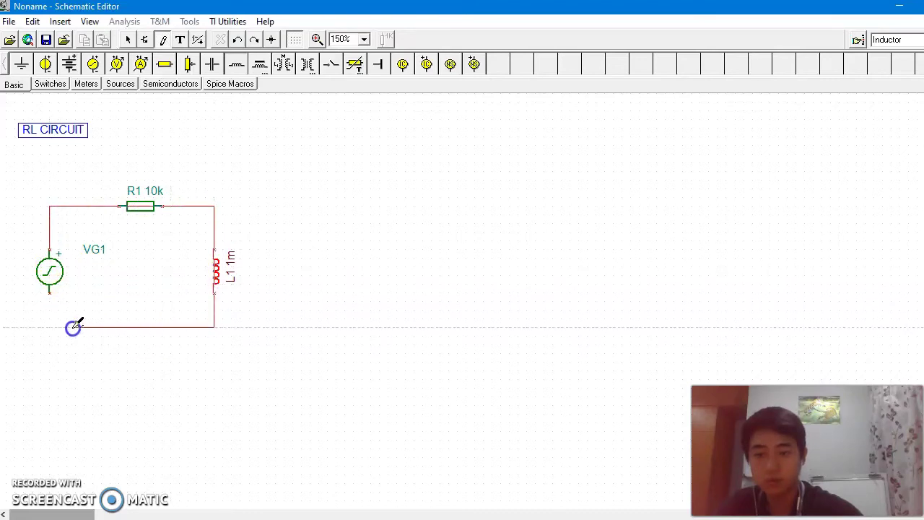
Attach a ground to the bottom wire of the loop and a voltage pin to the wire on each side of resistor R1
click(22, 64)
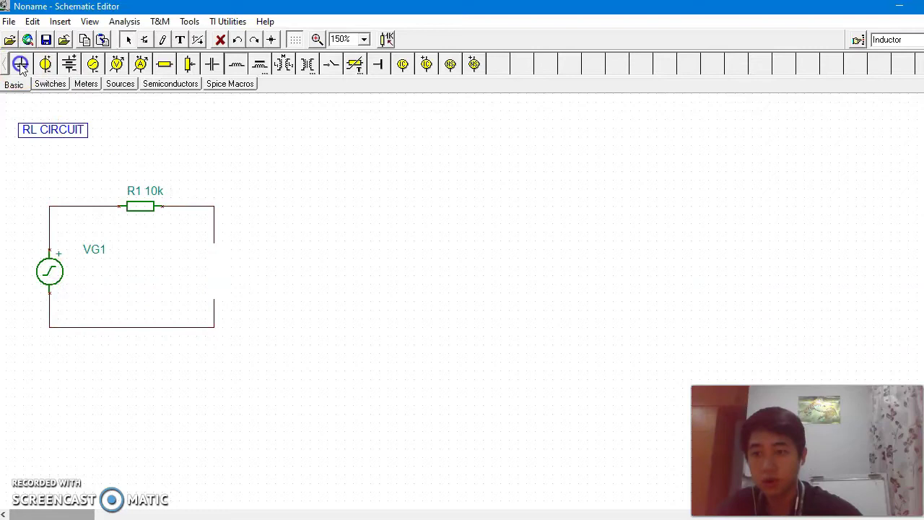
click(128, 331)
click(80, 84)
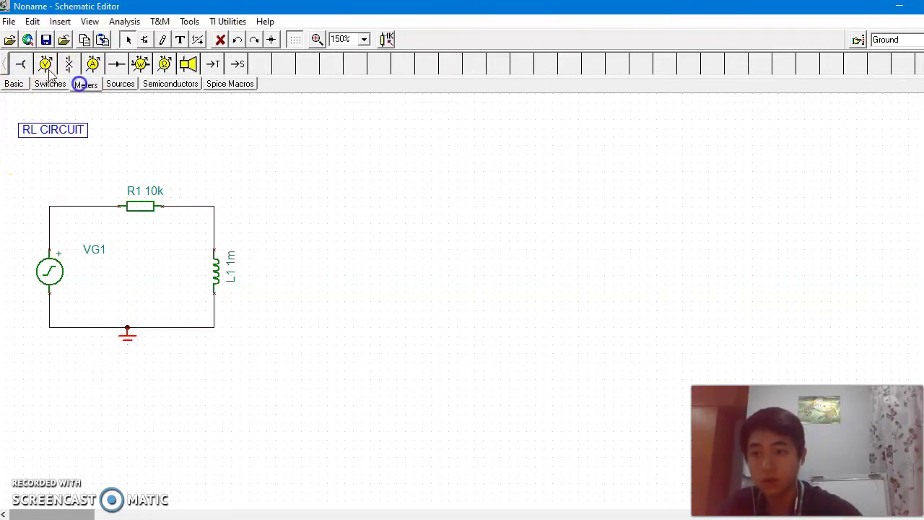
click(20, 65)
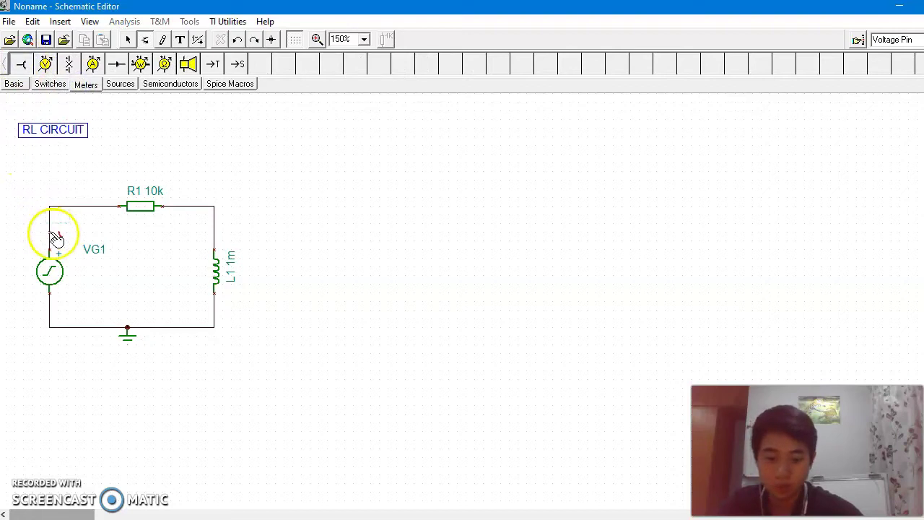
click(88, 202)
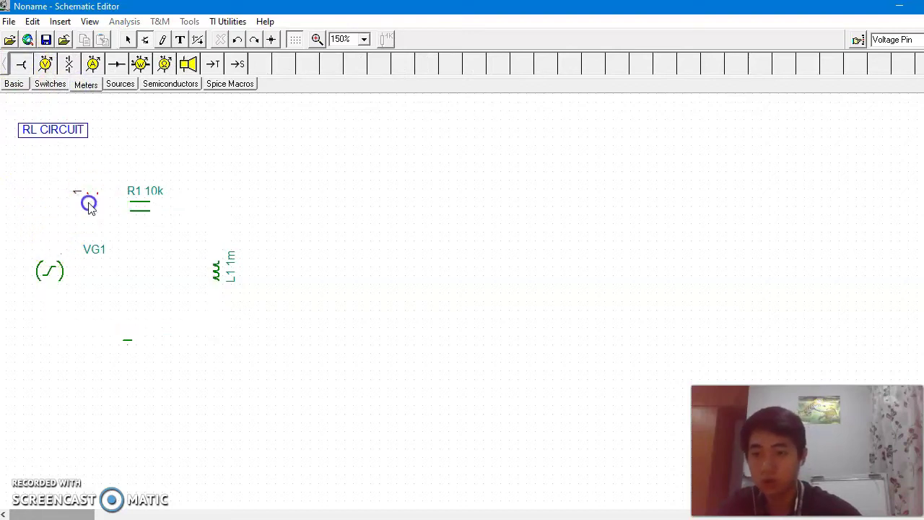
click(21, 64)
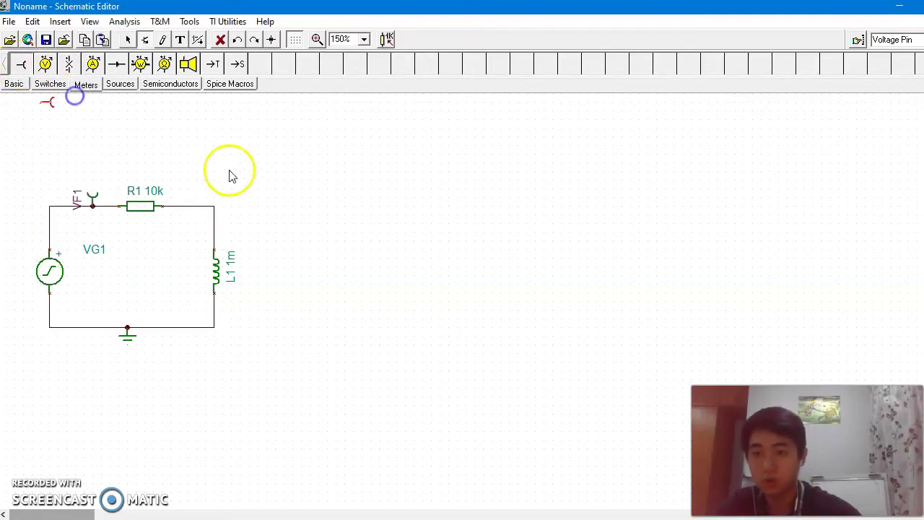
click(202, 207)
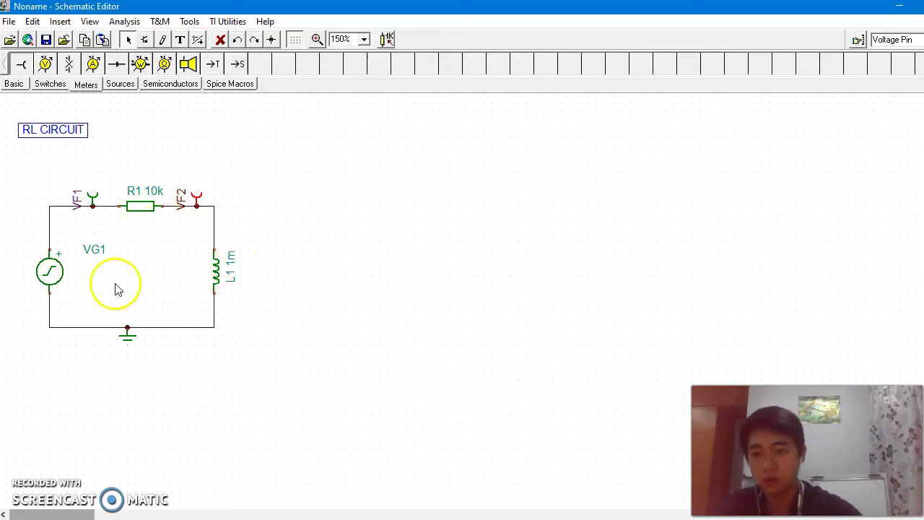
Set the signal of voltage generator VG1 to a sinusoidal wave with a frequency of 10 Hz
double_click(49, 272)
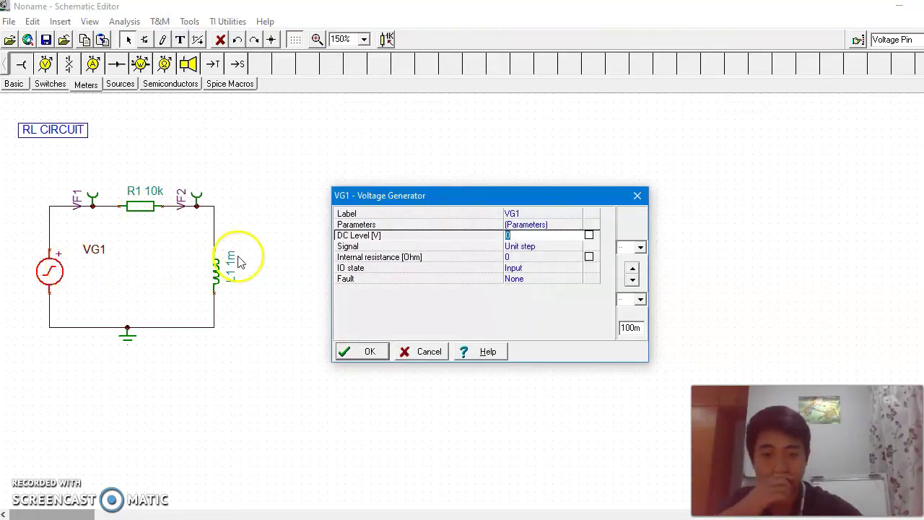
click(510, 247)
click(577, 248)
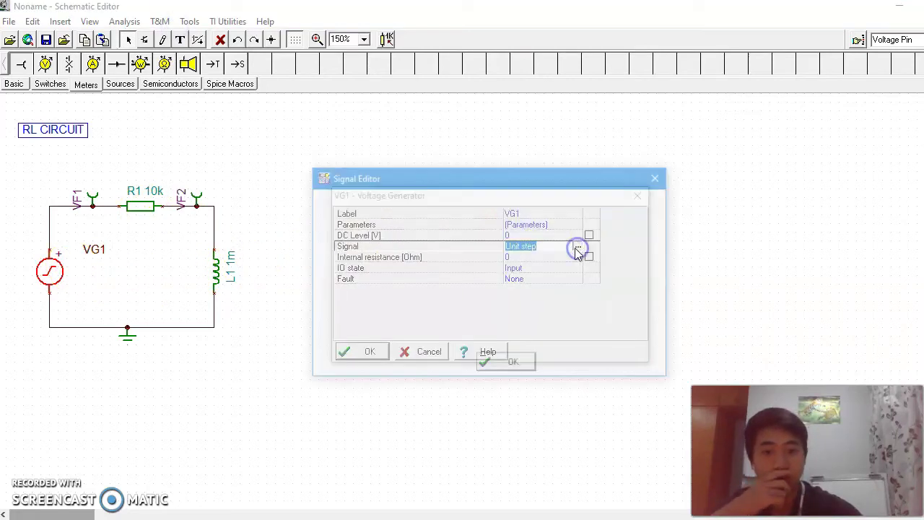
click(409, 208)
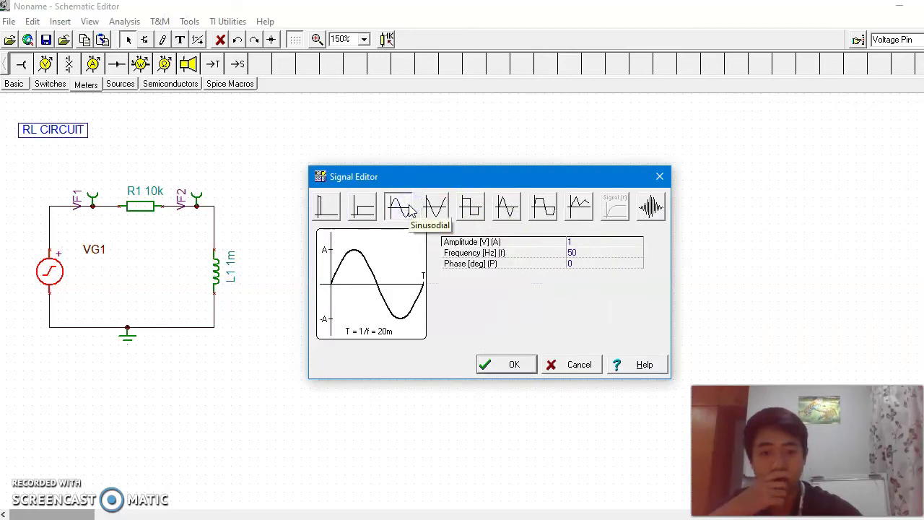
click(581, 252)
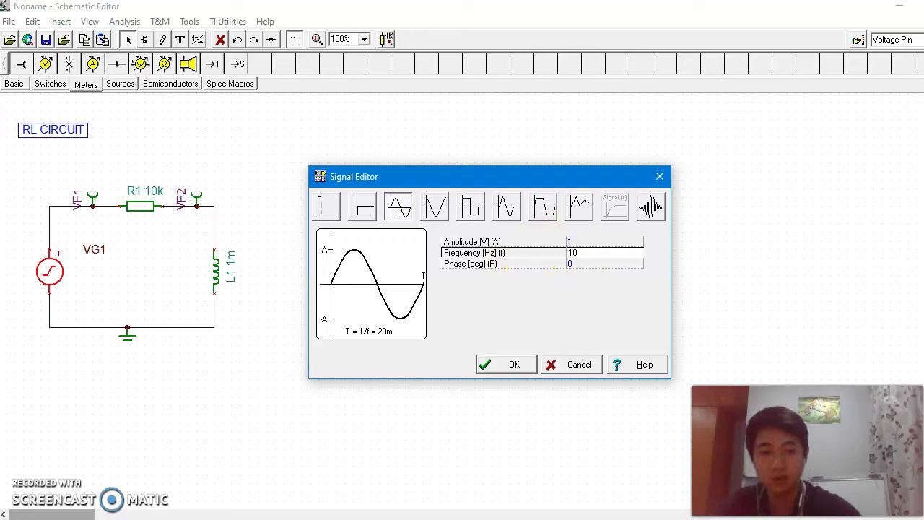
click(493, 362)
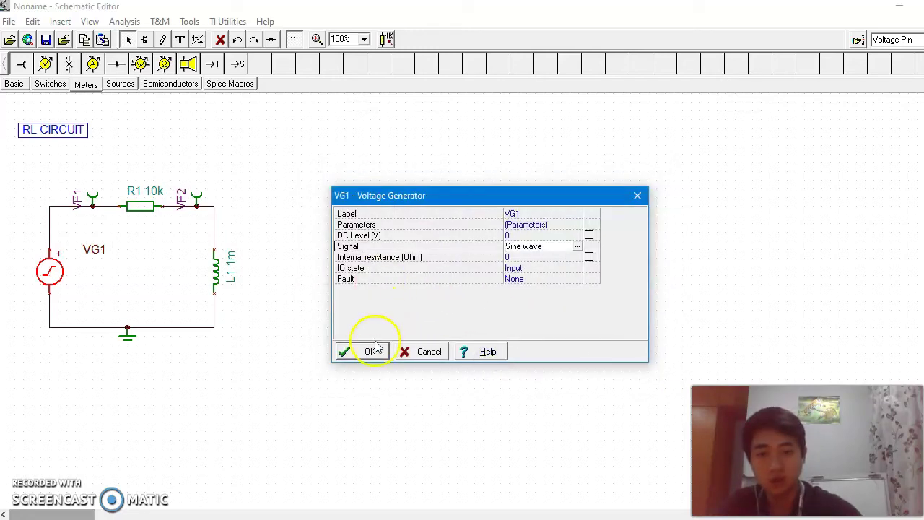
click(371, 351)
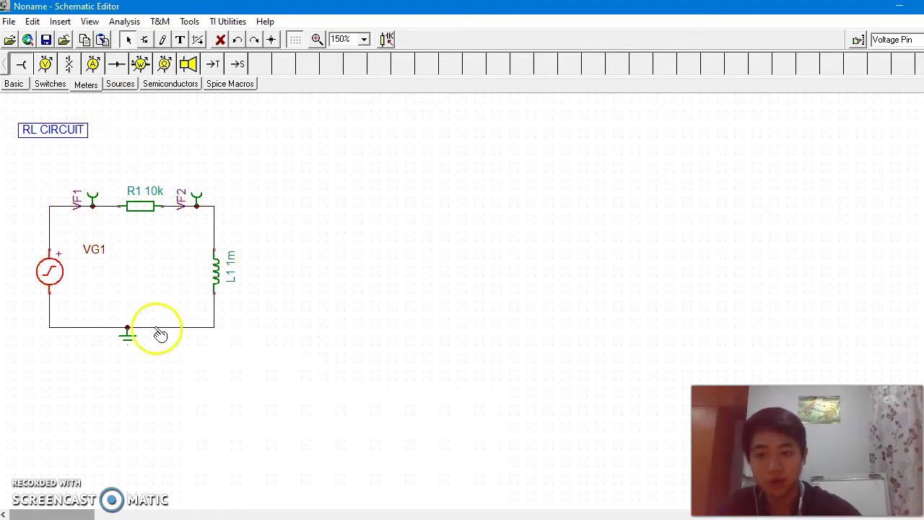
Open the virtual oscilloscope and run it with the trigger mode set to Normal and the horizontal scale at 50m per division
click(160, 21)
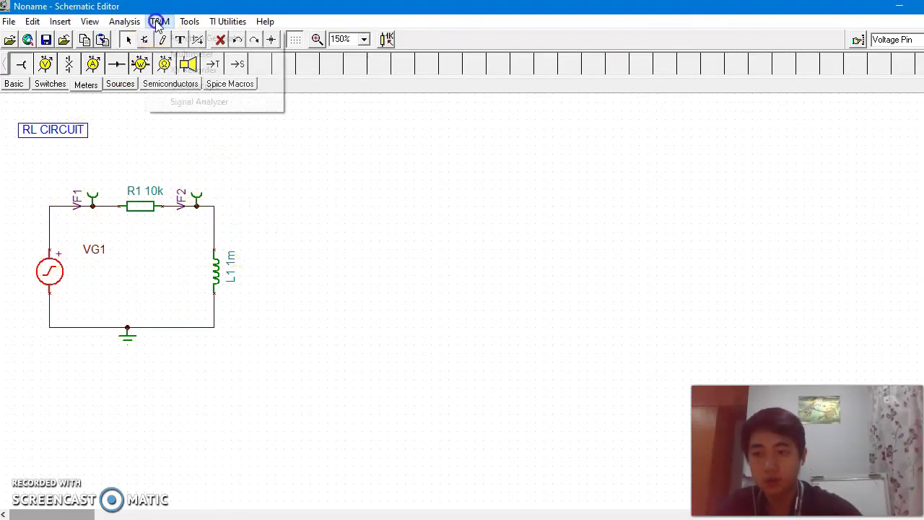
click(206, 84)
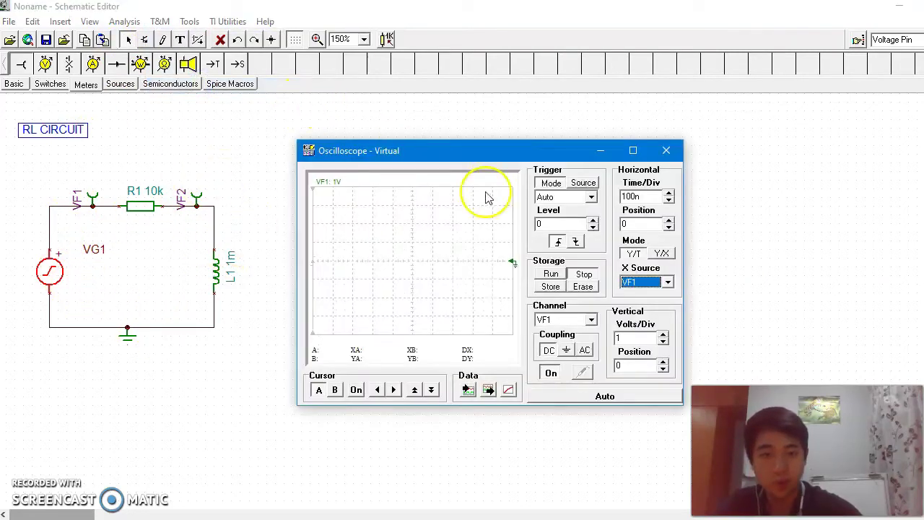
click(592, 197)
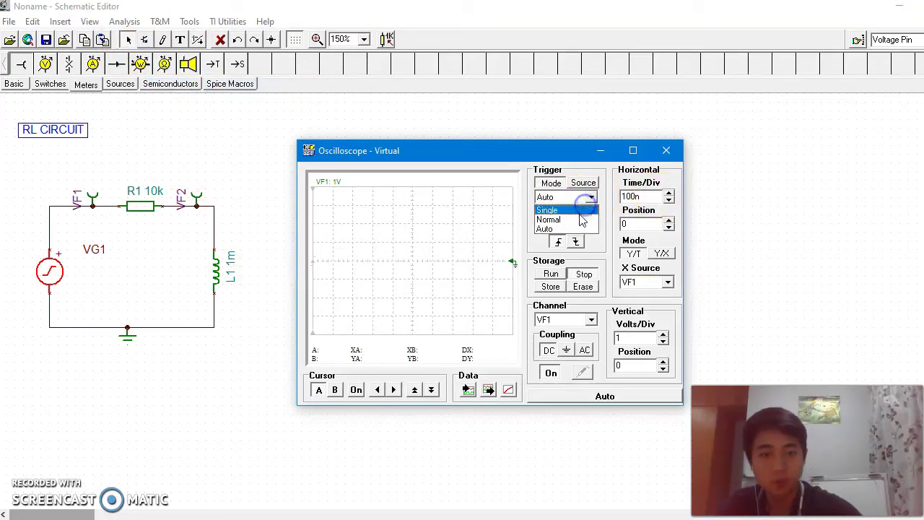
click(574, 219)
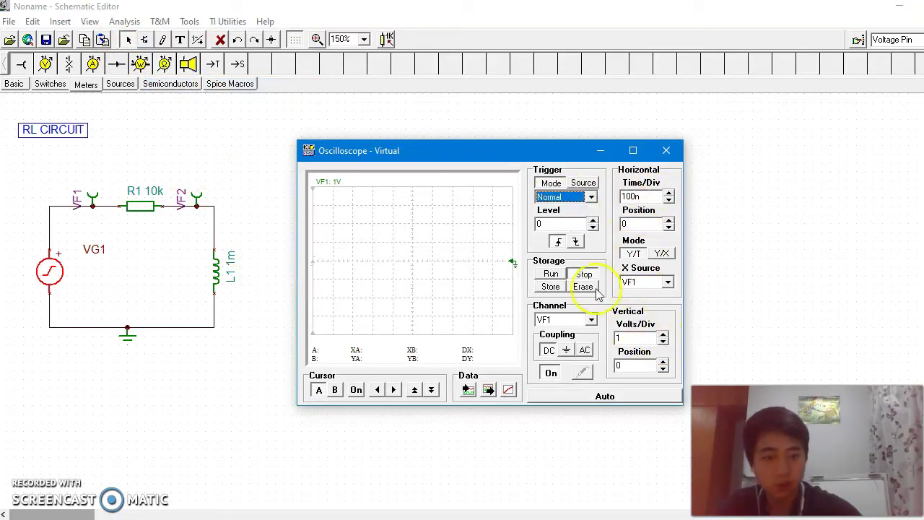
click(552, 274)
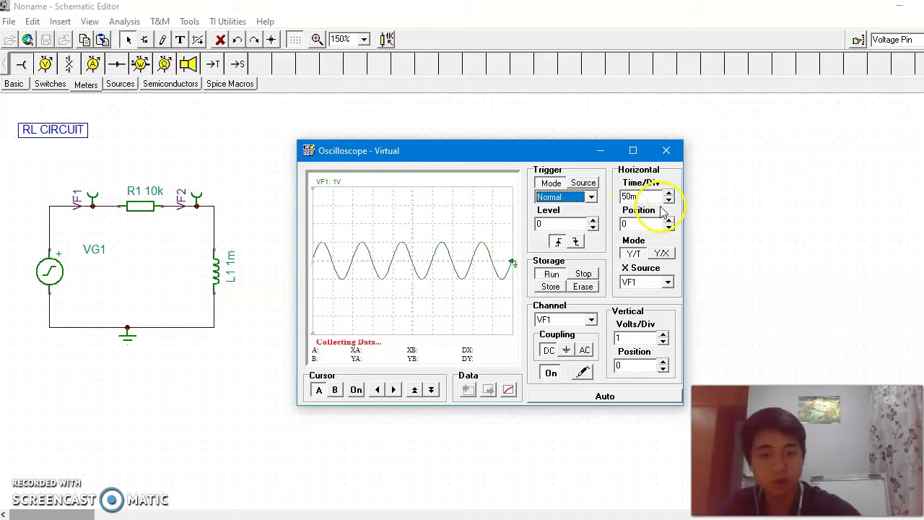
Set channel VF1's vertical scale to 500m volts per division, and show channel VF2 with its scale at 2u volts per division
click(663, 336)
click(664, 343)
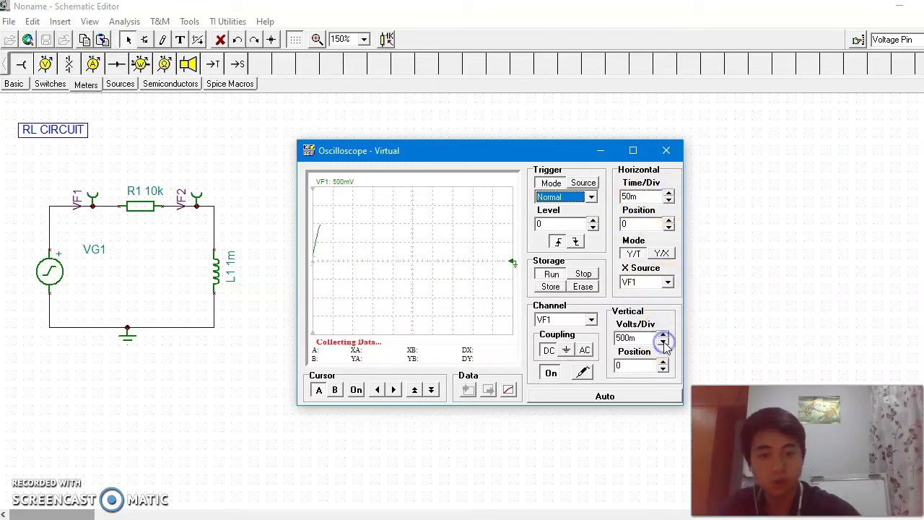
click(590, 320)
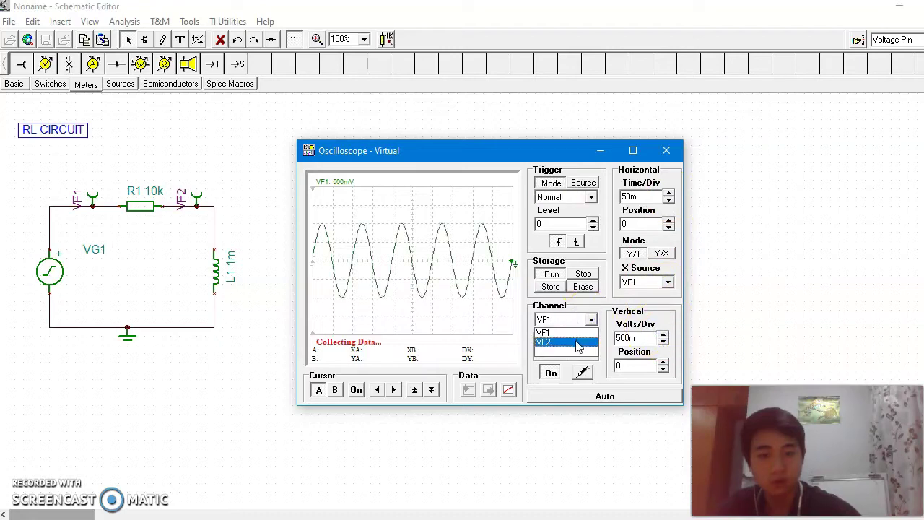
click(577, 343)
click(663, 342)
click(663, 342)
click(663, 343)
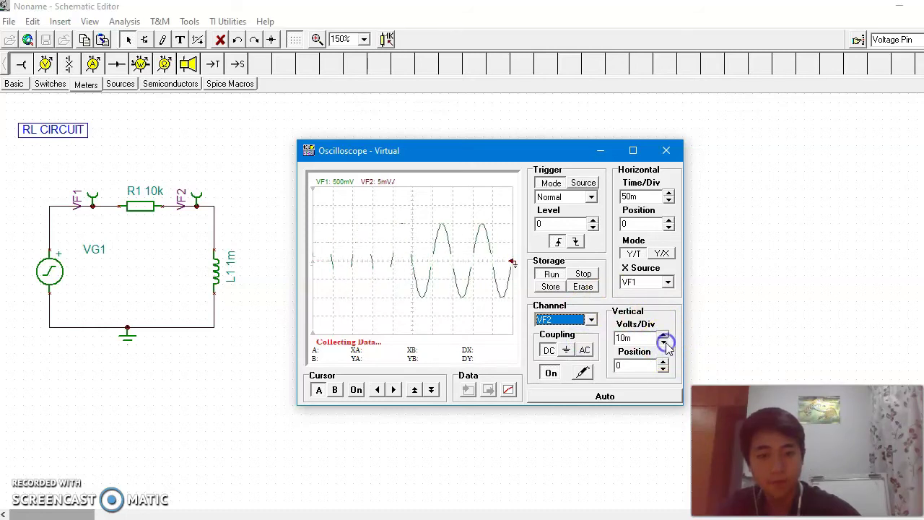
click(662, 342)
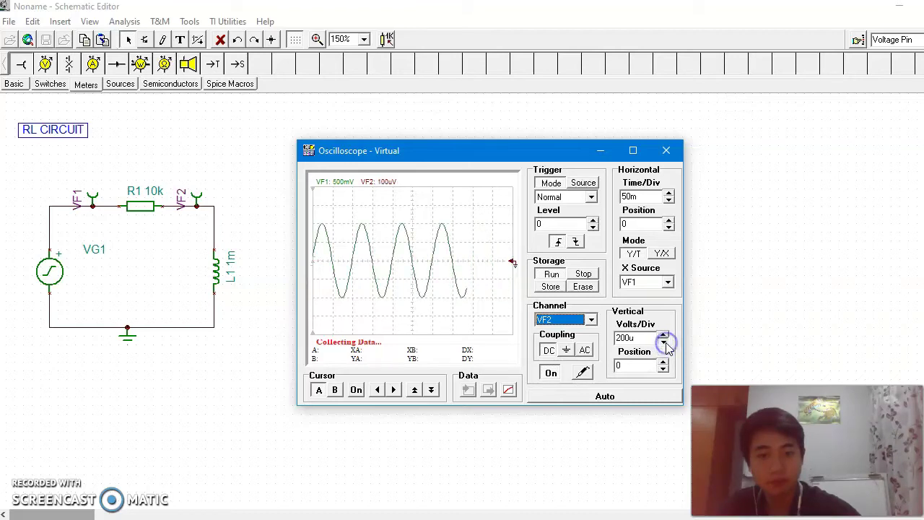
click(665, 343)
click(665, 343)
click(664, 343)
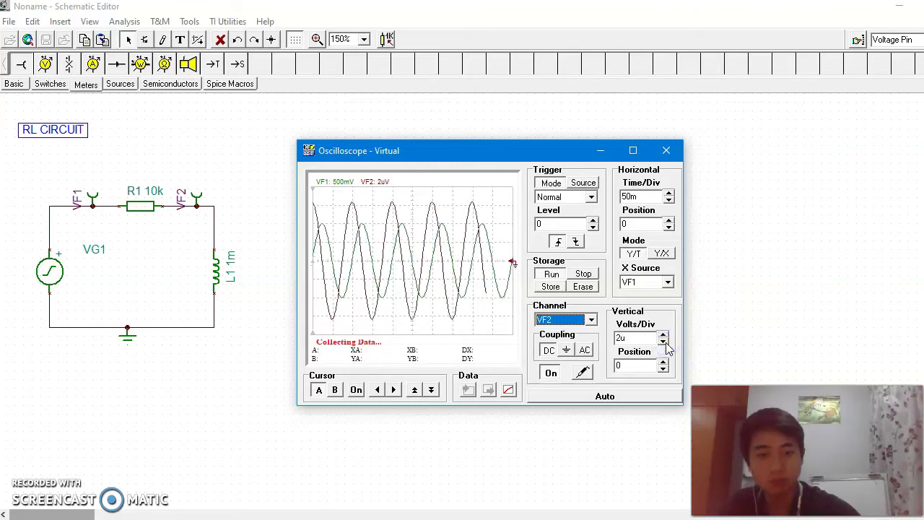
click(664, 336)
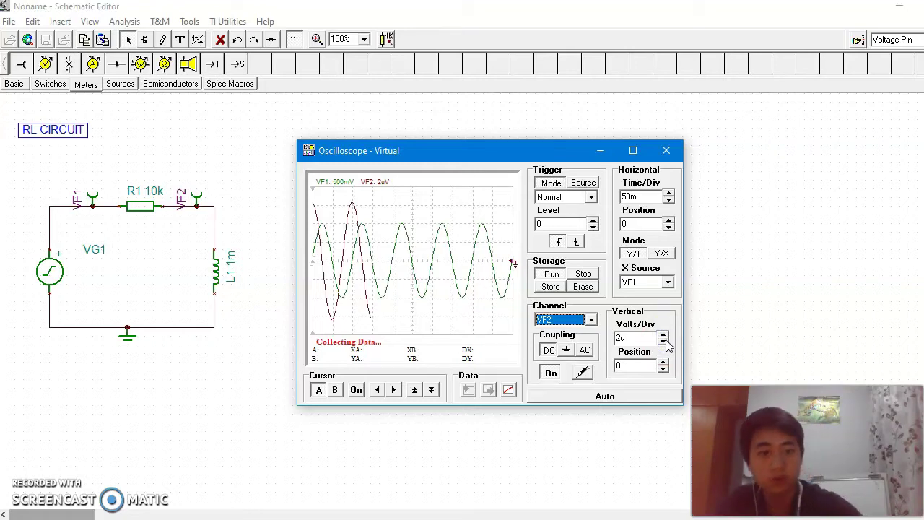
Enlarge the oscilloscope window and move it clear of the RL circuit
drag(684, 233, 783, 240)
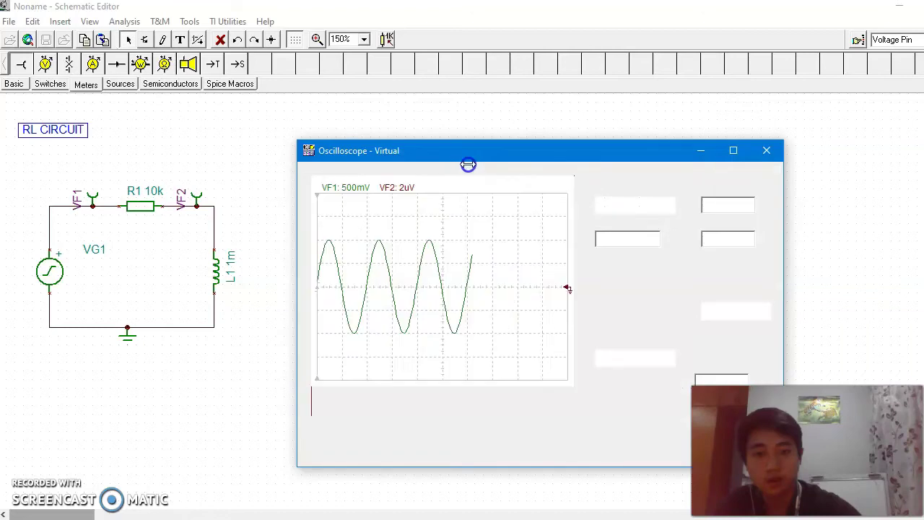
drag(526, 158, 665, 105)
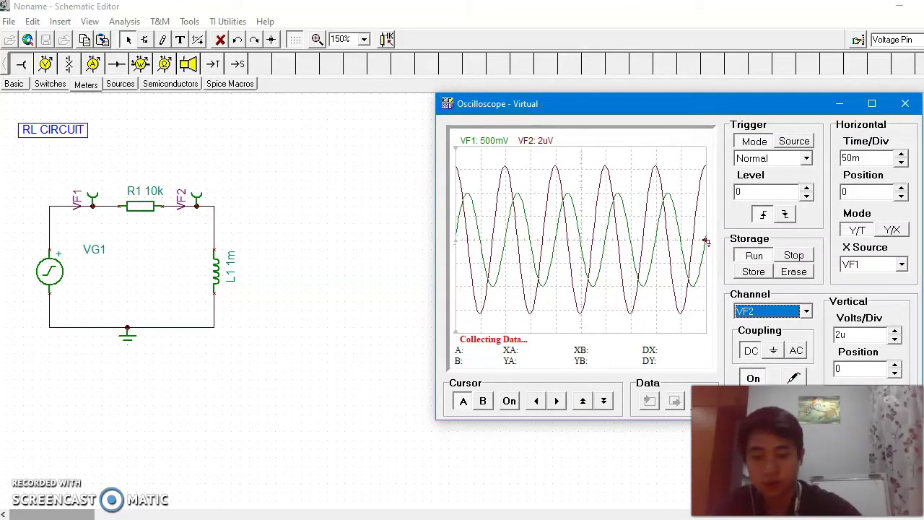
Switch to the Excel workbook and enter 10 in cell B3 as the Frequency, ending with the Period cell B7 selected
key(alt+Tab)
click(158, 197)
double_click(157, 196)
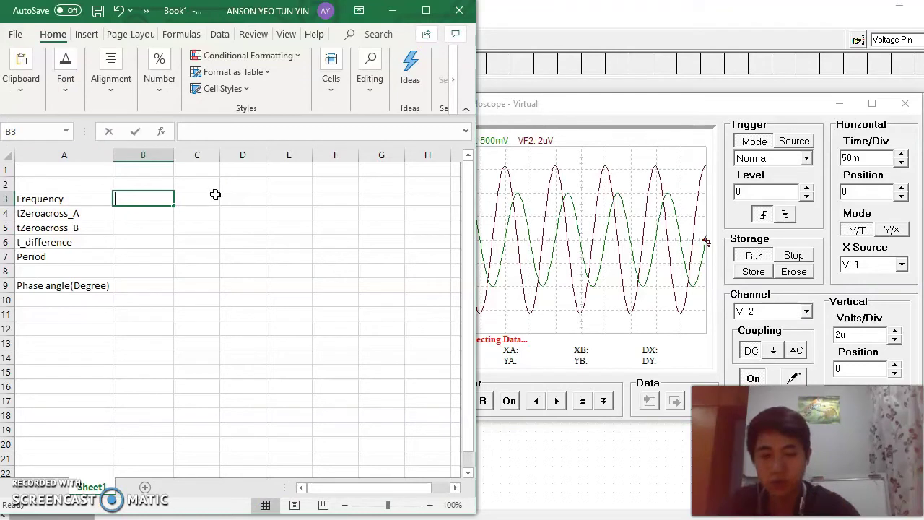
text(10)
click(135, 213)
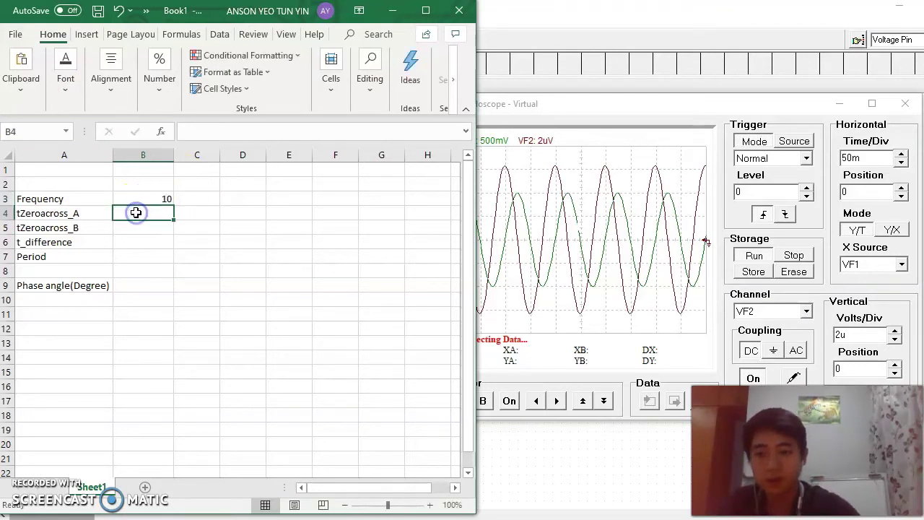
click(143, 258)
Return to the oscilloscope, stop the capture and place cursor A on channel VF1's second peak, at about 122 ms
click(597, 291)
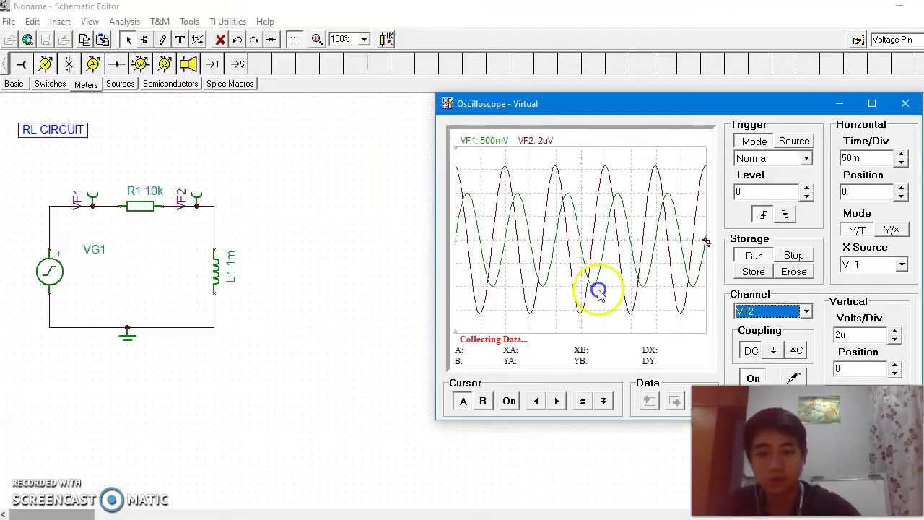
click(775, 312)
click(759, 324)
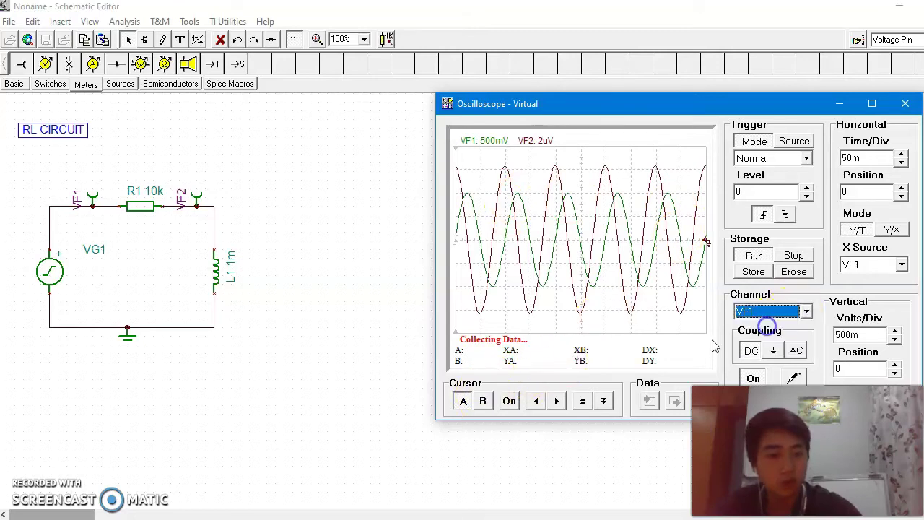
click(510, 400)
click(792, 258)
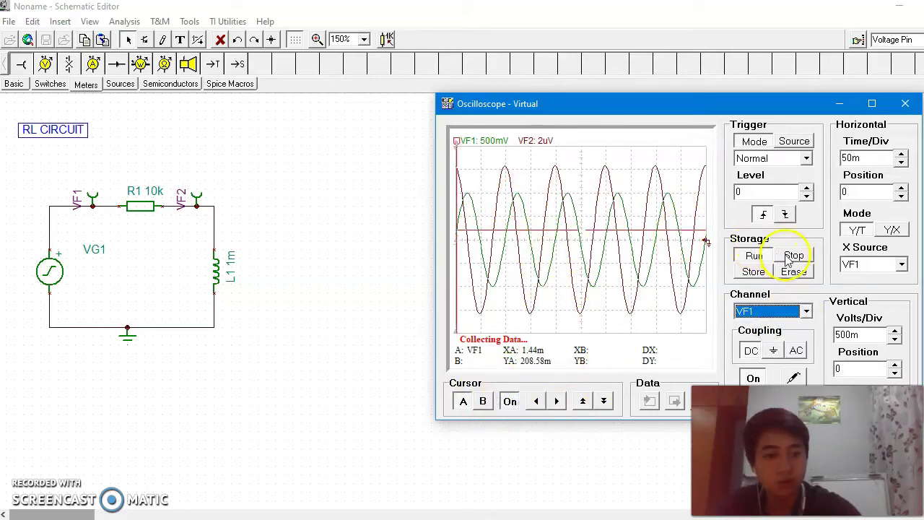
click(464, 141)
drag(466, 142, 517, 139)
Turn on cursor B for channel VF1 and place it on the third peak, at about 225 ms
click(484, 401)
click(509, 401)
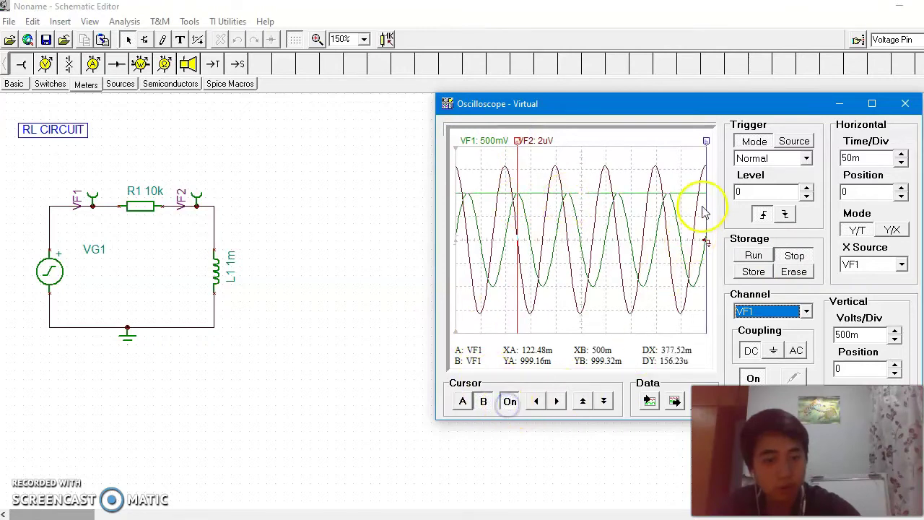
mouse_move(706, 141)
mouse_down()
mouse_move(576, 153)
mouse_move(569, 141)
mouse_up()
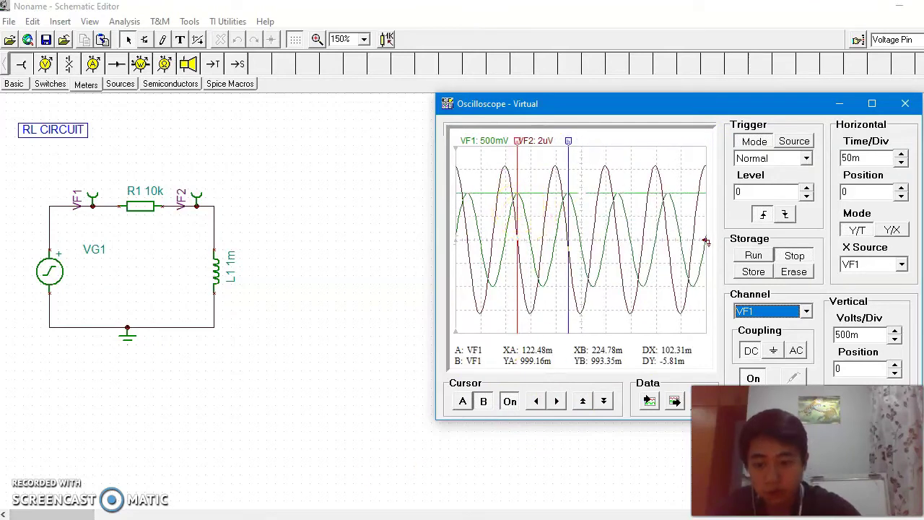
Switch to the Excel workbook and enter the formula =(224.78E-2)-122.48E-2 in the Period cell B7
key(alt+Tab)
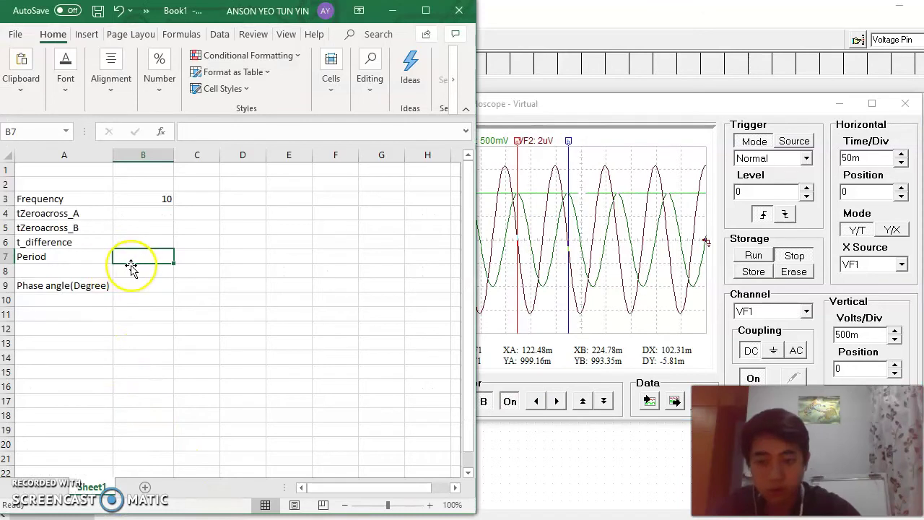
text(=224.)
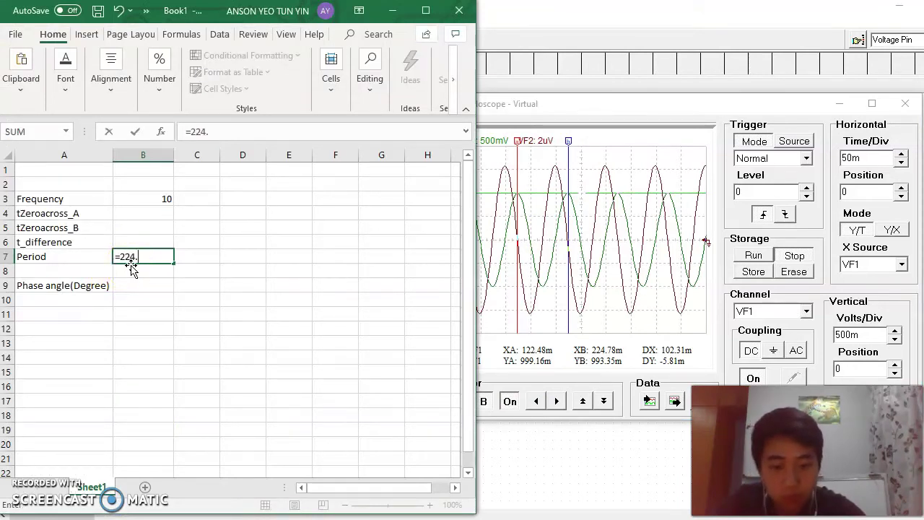
text(78E)
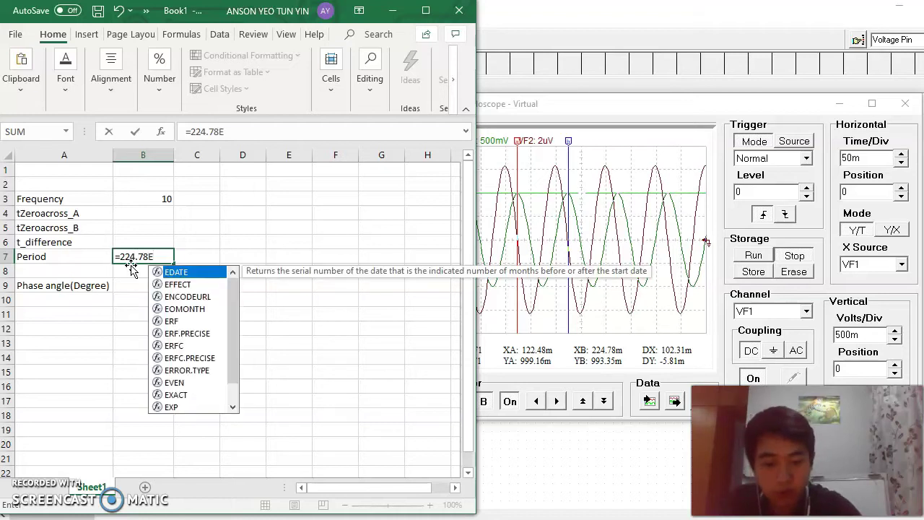
text(-2)
click(178, 139)
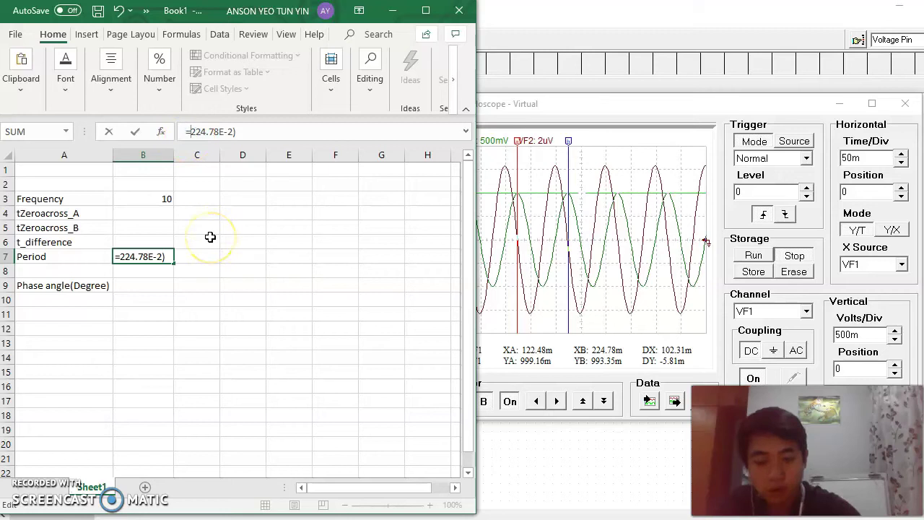
text(()
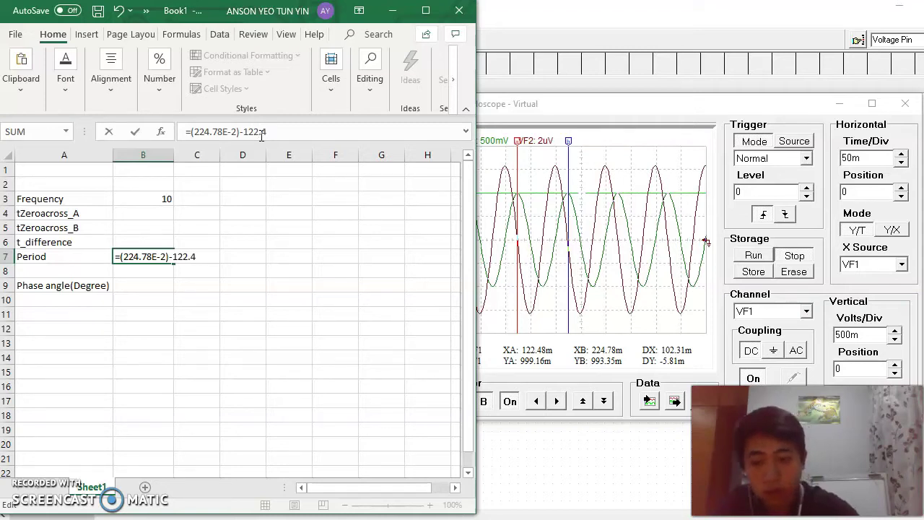
text(E)
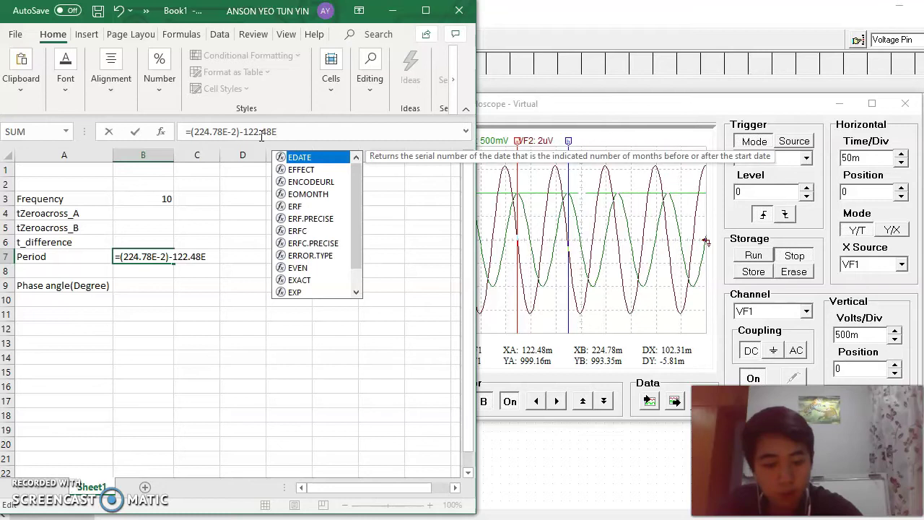
text(-2)
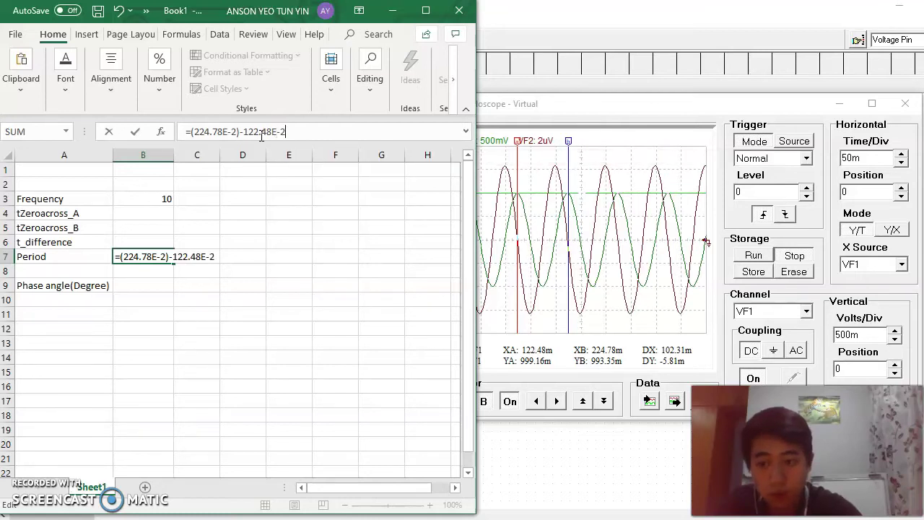
key(Return)
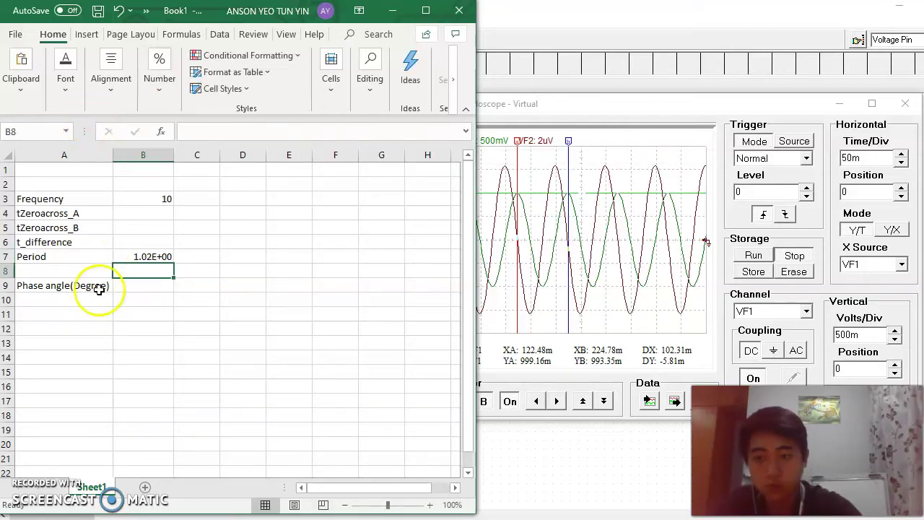
Select cell B4, and in the oscilloscope place cursor A on VF1's zero crossing at about 300 ms and cursor B on VF2's at about 274 ms
click(160, 213)
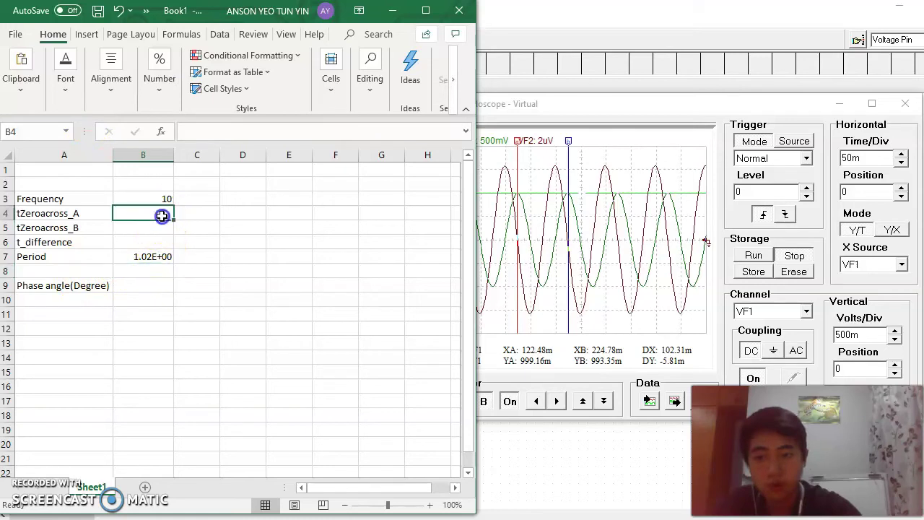
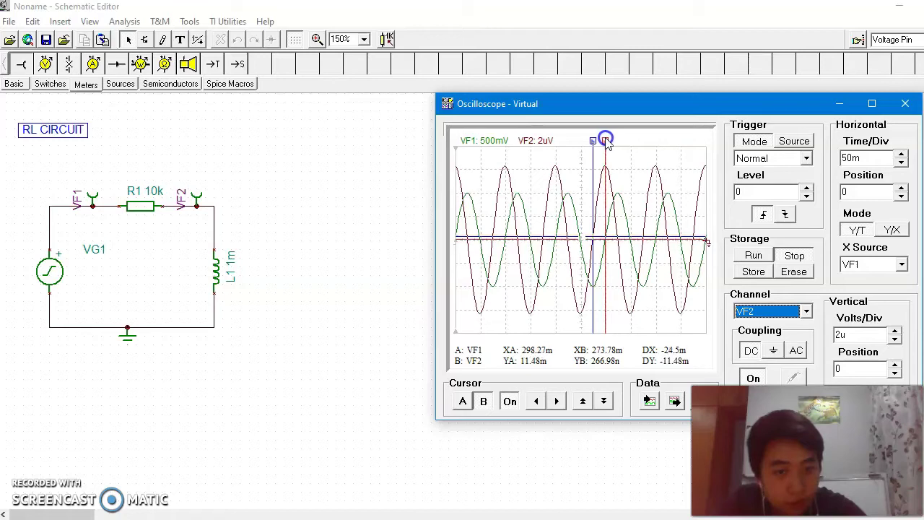
click(593, 142)
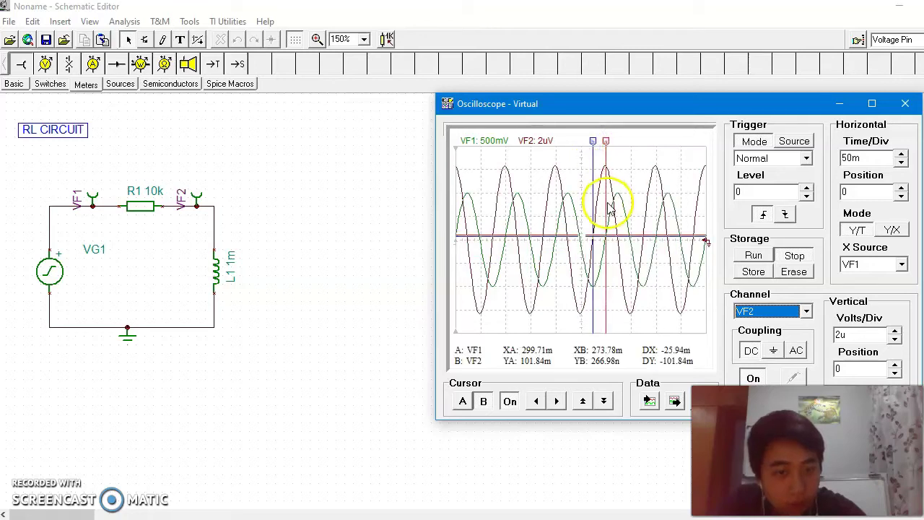
Switch to the Excel workbook and enter 299.71E-2 for tZeroacross_A in B4 and 273.78E-2 for tZeroacross_B in B5
key(alt+Tab)
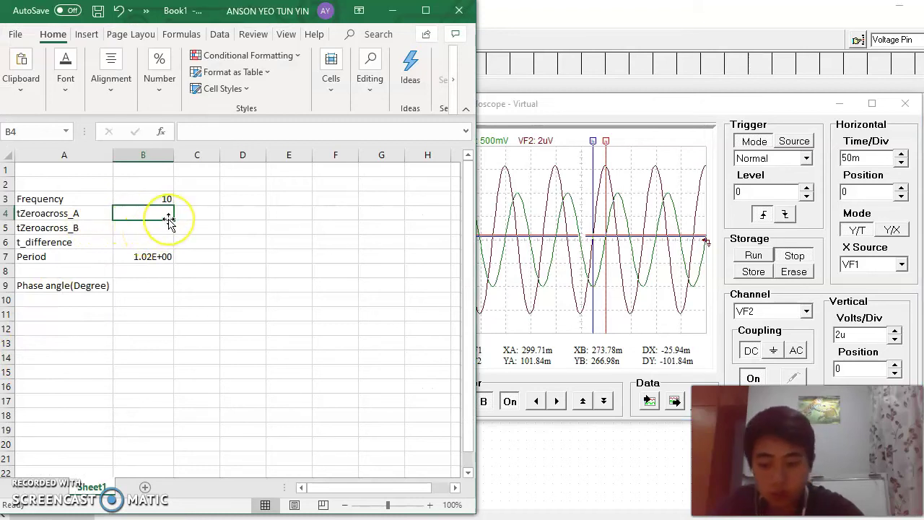
text(299.71E)
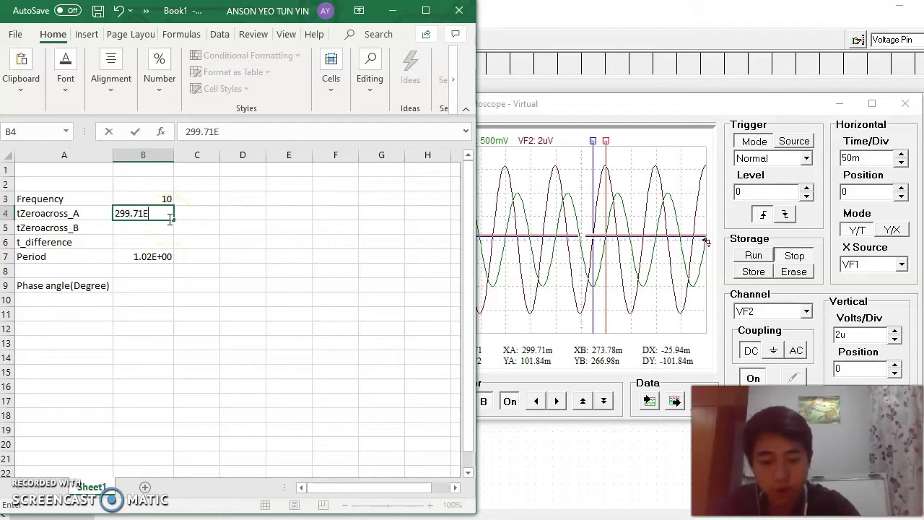
text(-2)
click(161, 227)
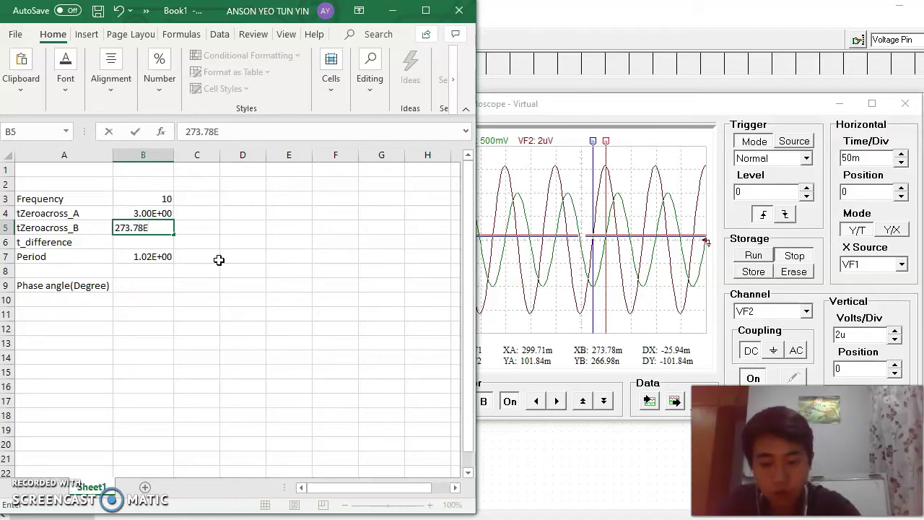
key(Return)
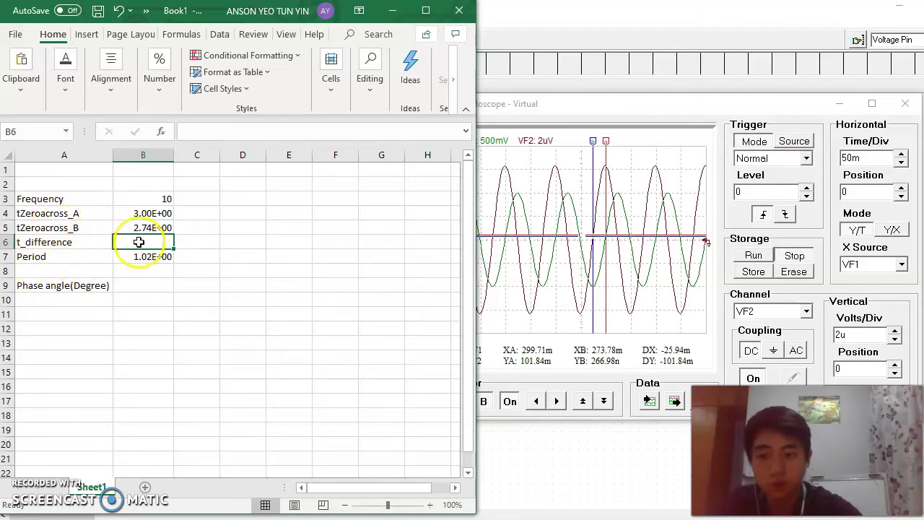
Calculate t_difference in cell B6 with the formula =B4-B5
text(=)
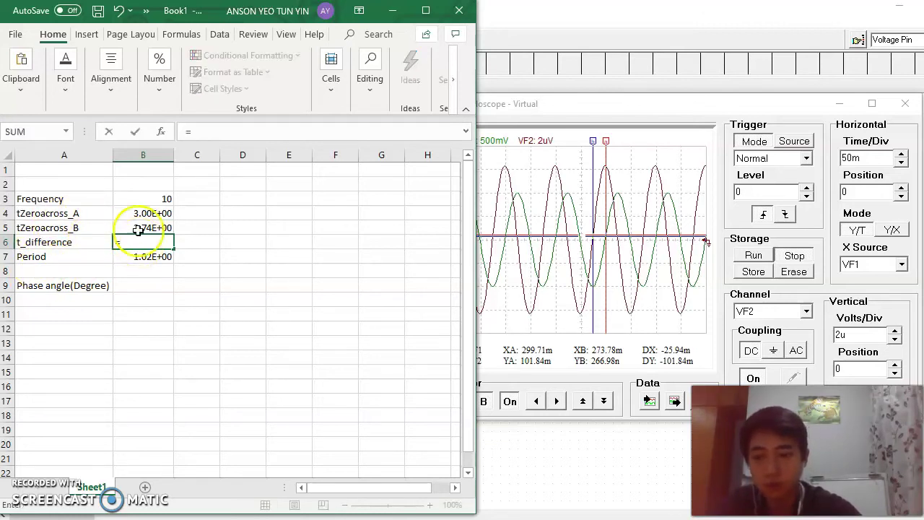
click(145, 214)
text(-)
click(140, 230)
click(162, 369)
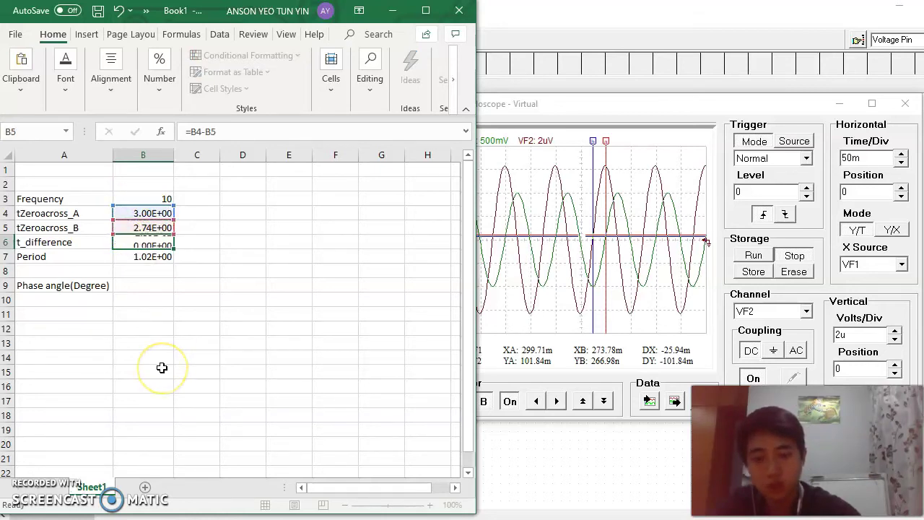
key(Return)
Calculate the phase angle in degrees in cell B9 with the formula =(360/B7)*B6
click(142, 286)
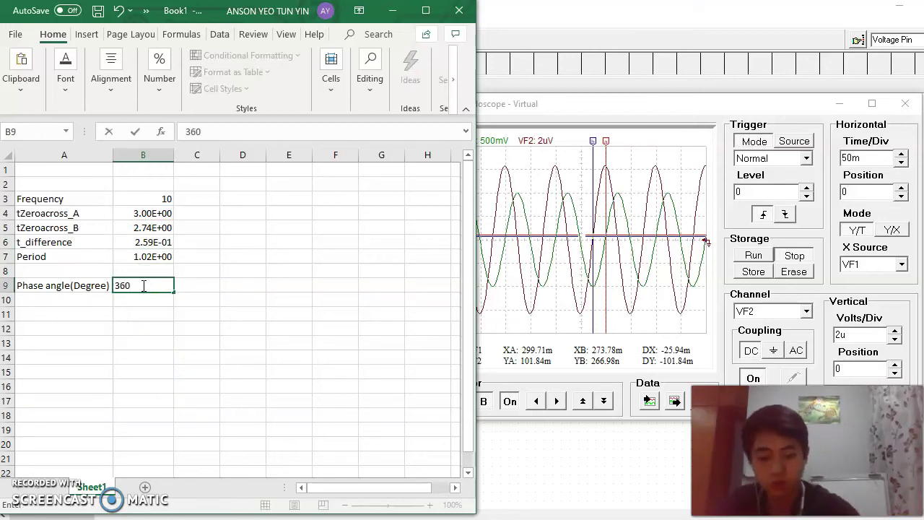
text(360/)
click(148, 256)
click(144, 286)
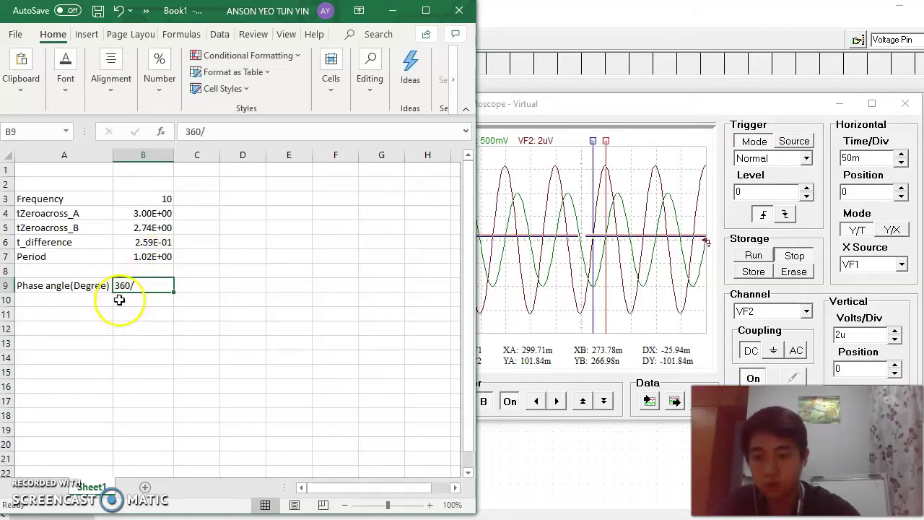
click(191, 131)
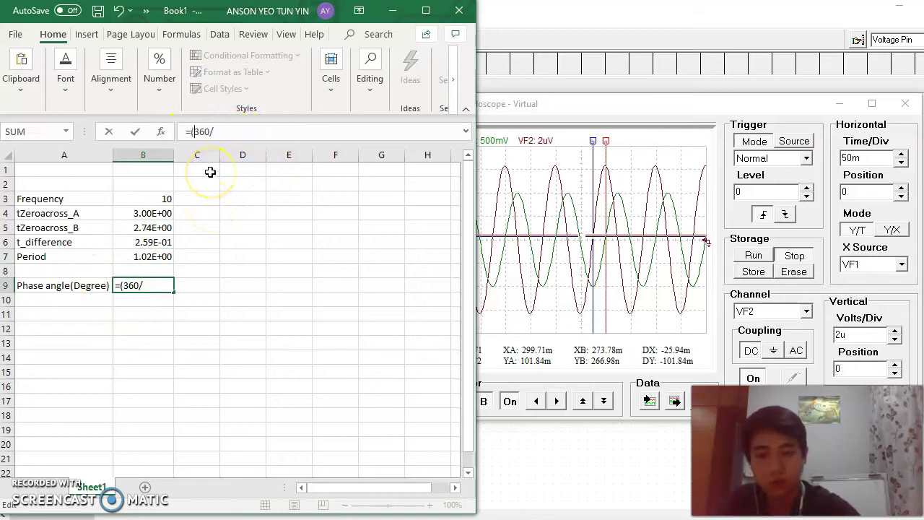
click(170, 256)
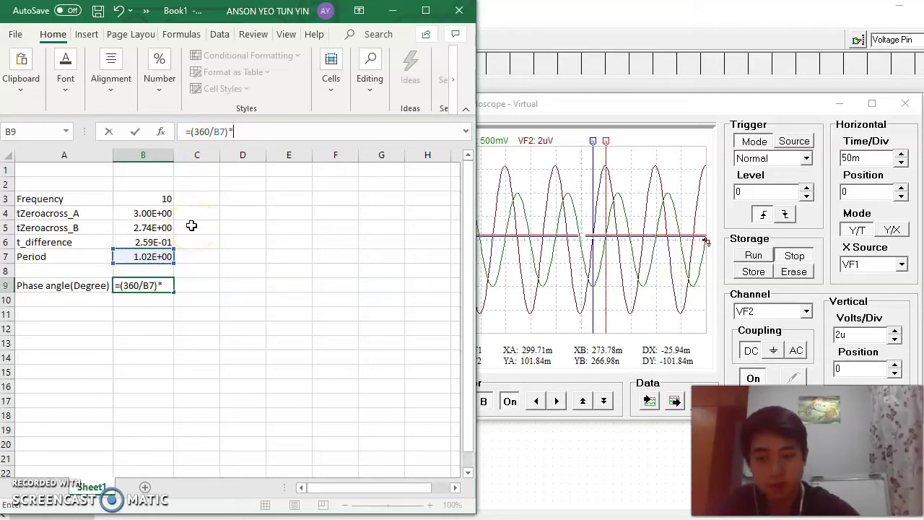
click(132, 242)
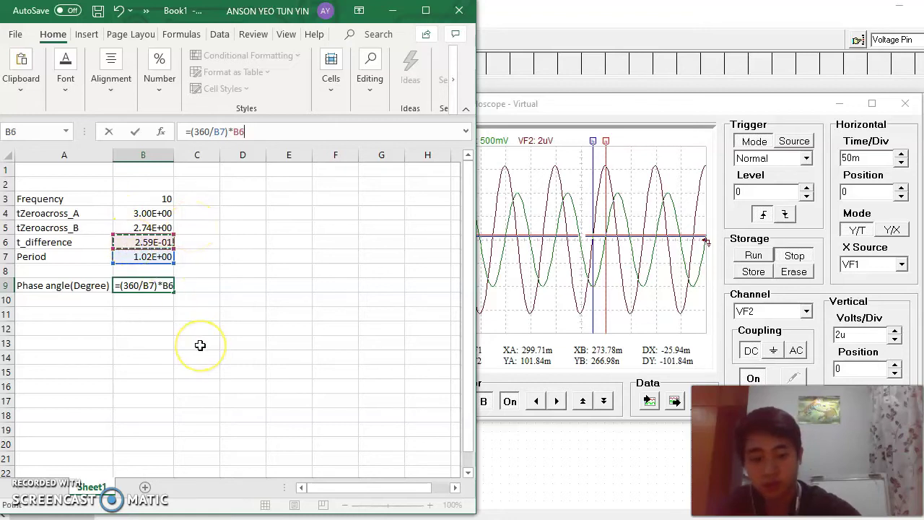
key(Return)
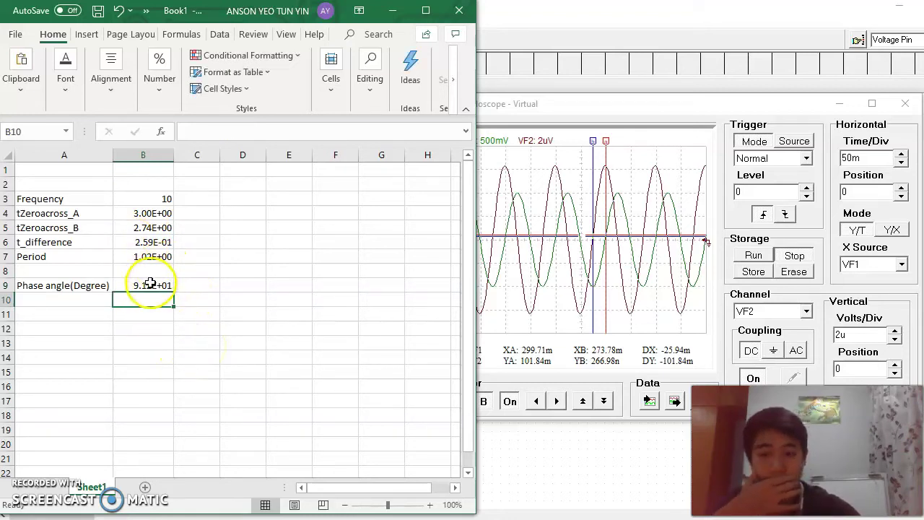
Switch to the schematic editor, close the oscilloscope and set the sine wave frequency of voltage generator VG1 to 90 Hz
click(580, 247)
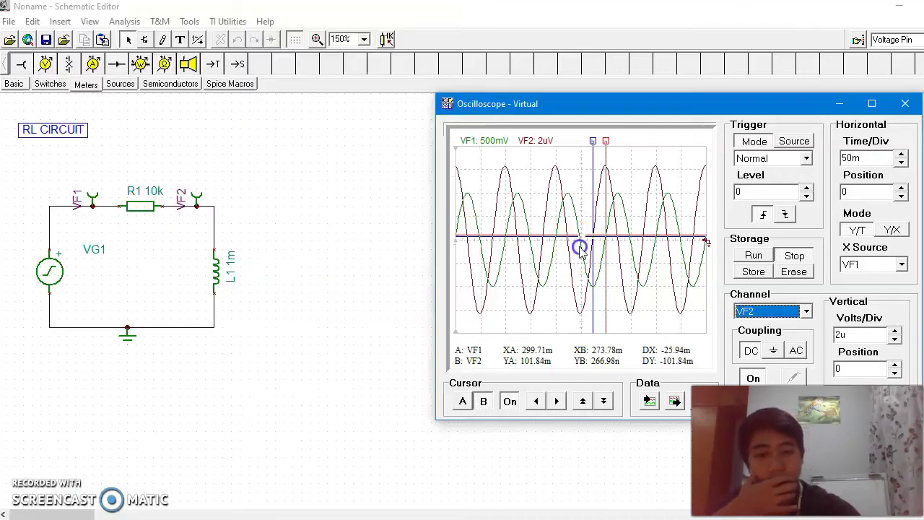
click(905, 104)
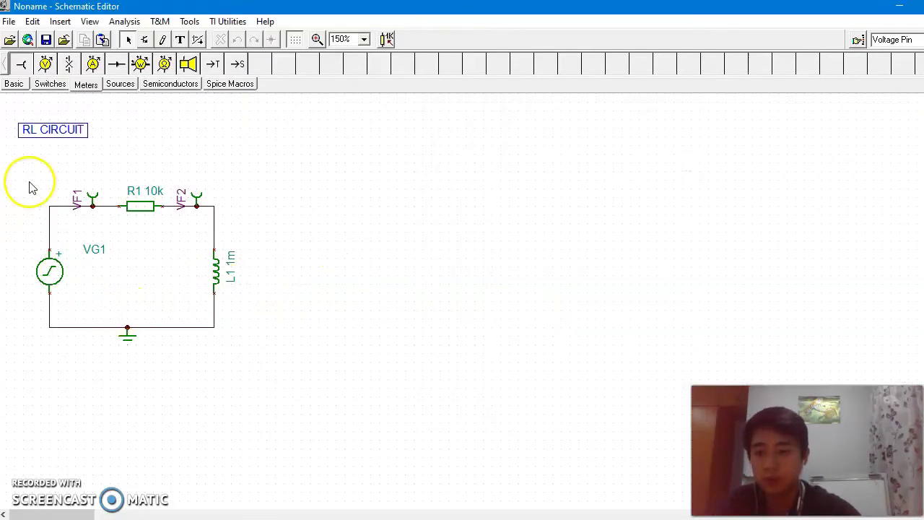
double_click(50, 270)
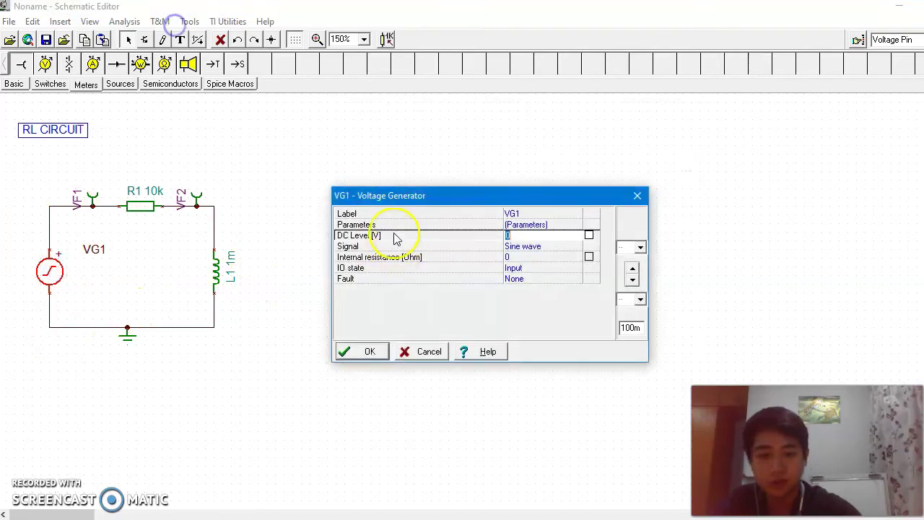
click(550, 247)
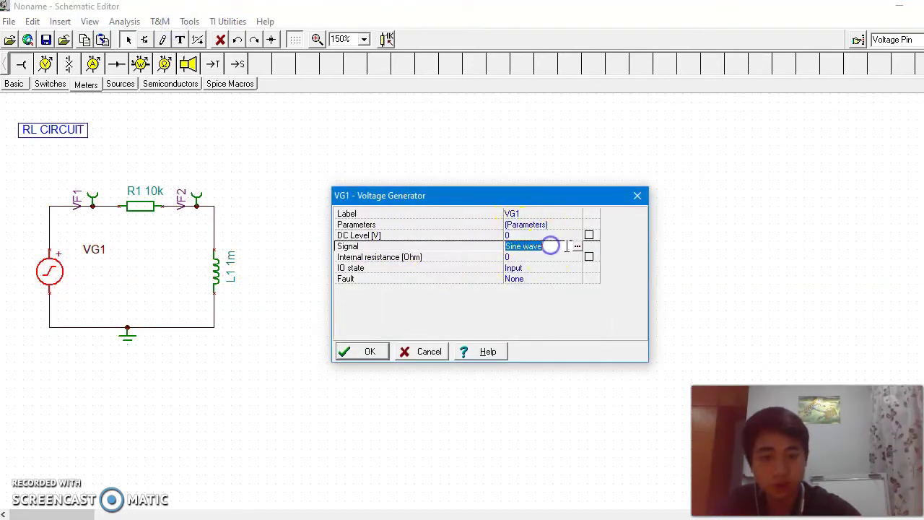
click(578, 247)
click(574, 252)
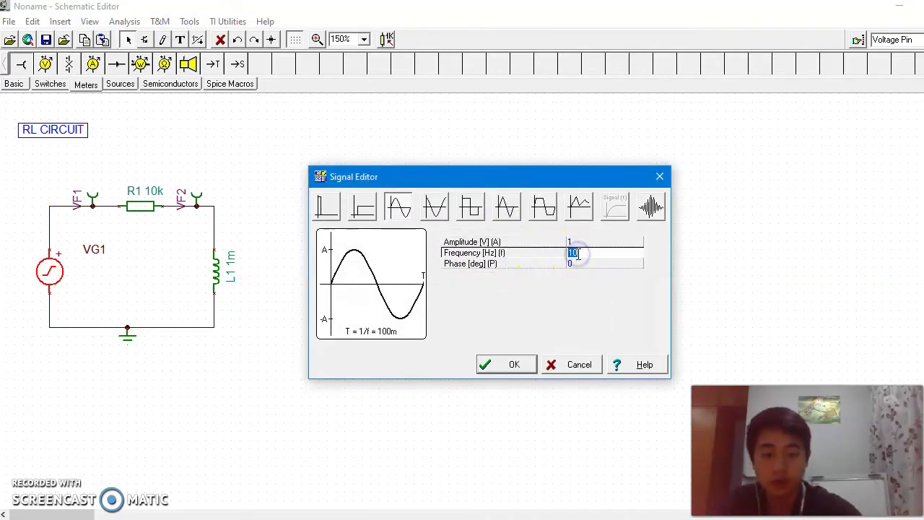
click(510, 365)
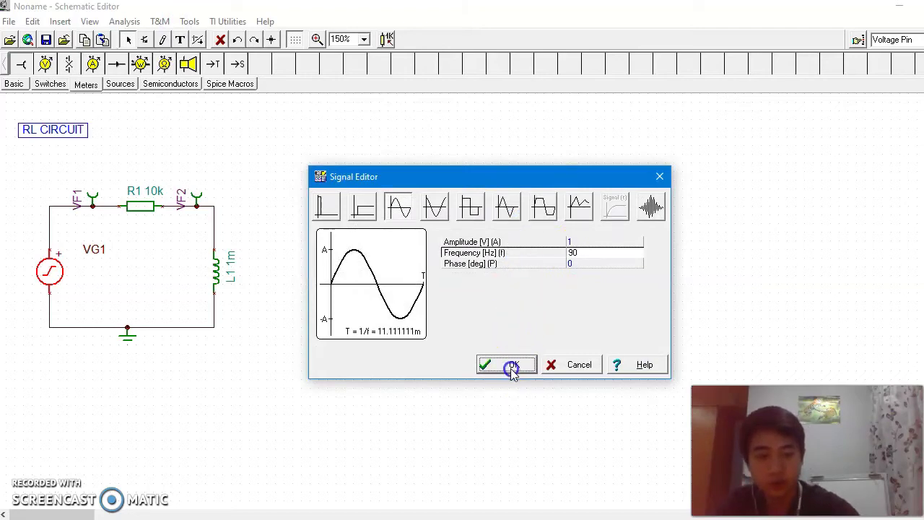
click(369, 351)
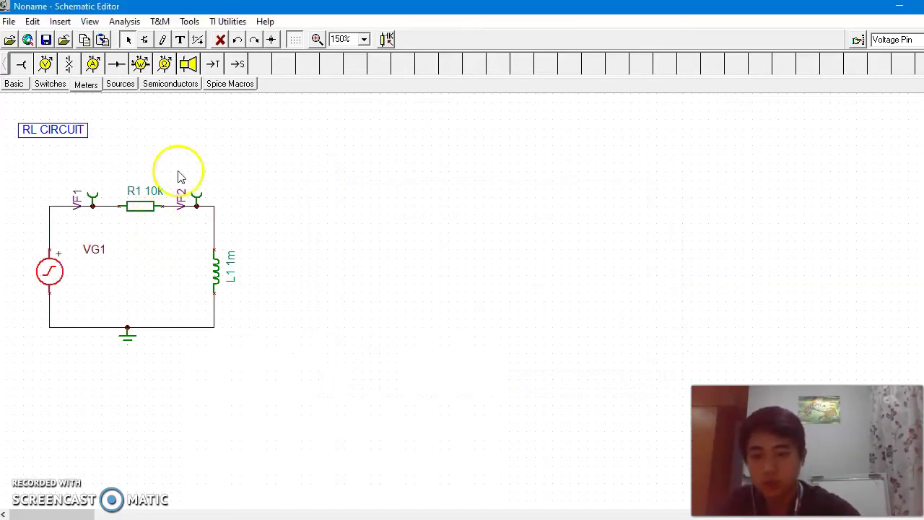
Reopen the virtual oscilloscope and run a capture with the trigger mode set to Normal and Time/Div set to 10m
click(160, 22)
click(188, 85)
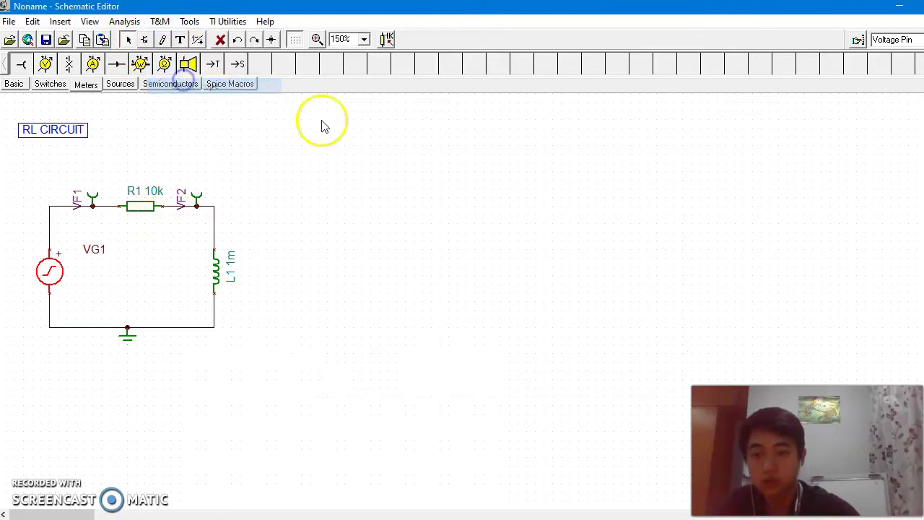
click(591, 196)
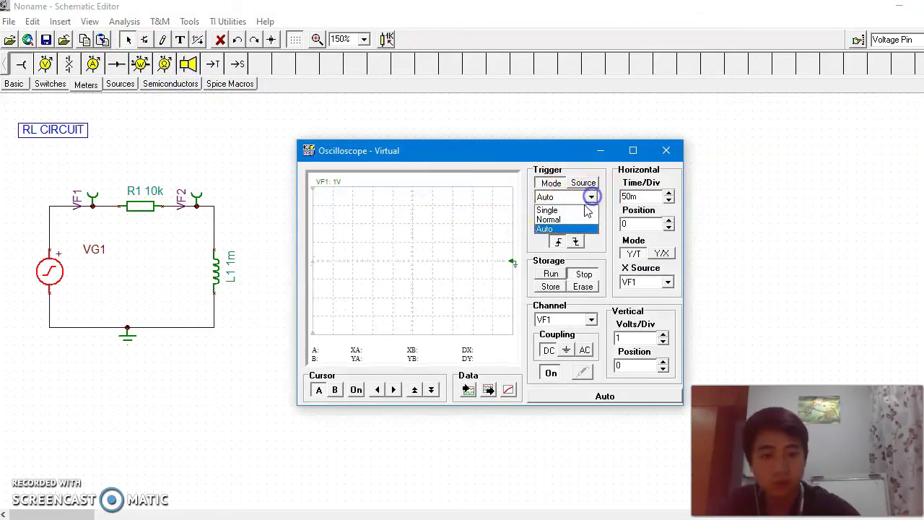
click(584, 215)
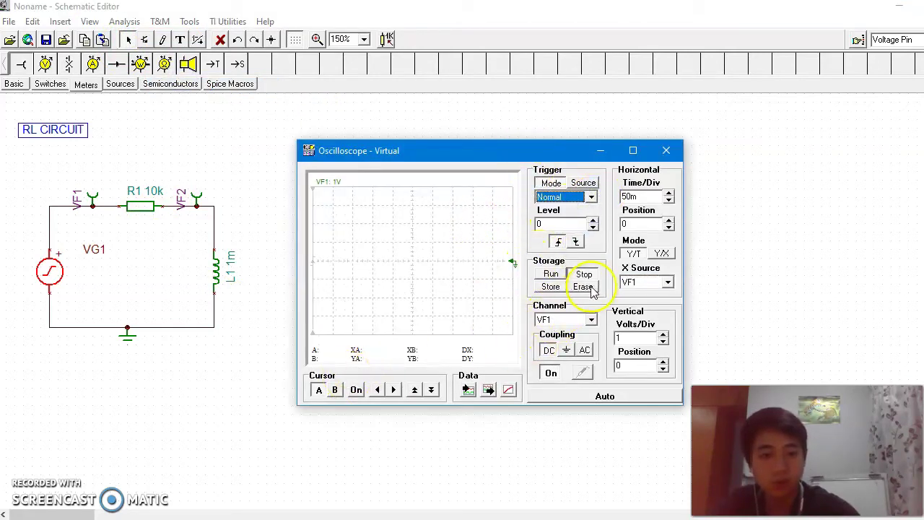
click(553, 275)
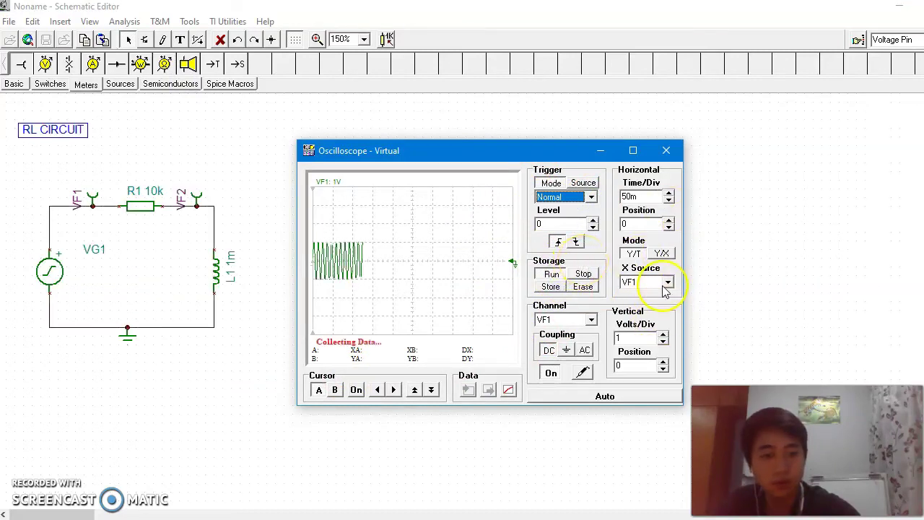
click(669, 200)
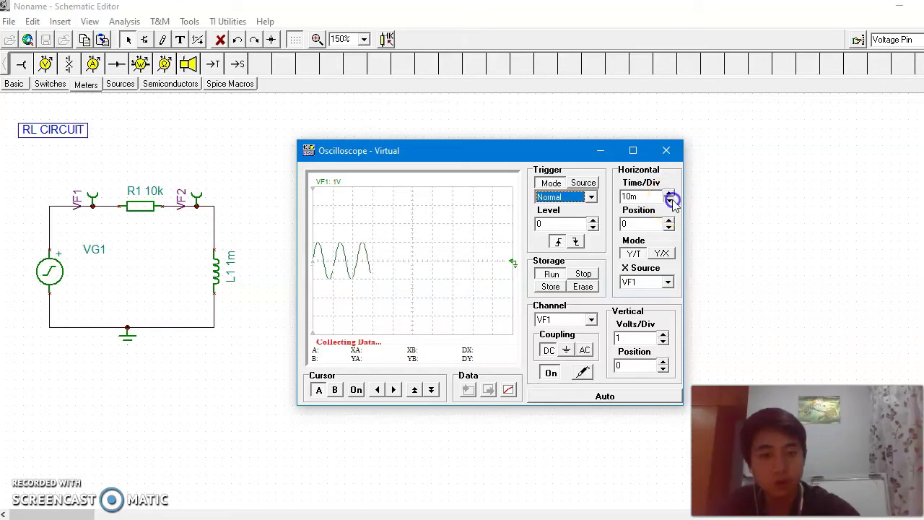
Set the oscilloscope's Time/Div to 5m, display channel VF2 at 50u Volts/Div, and move the oscilloscope window away from the circuit
click(670, 201)
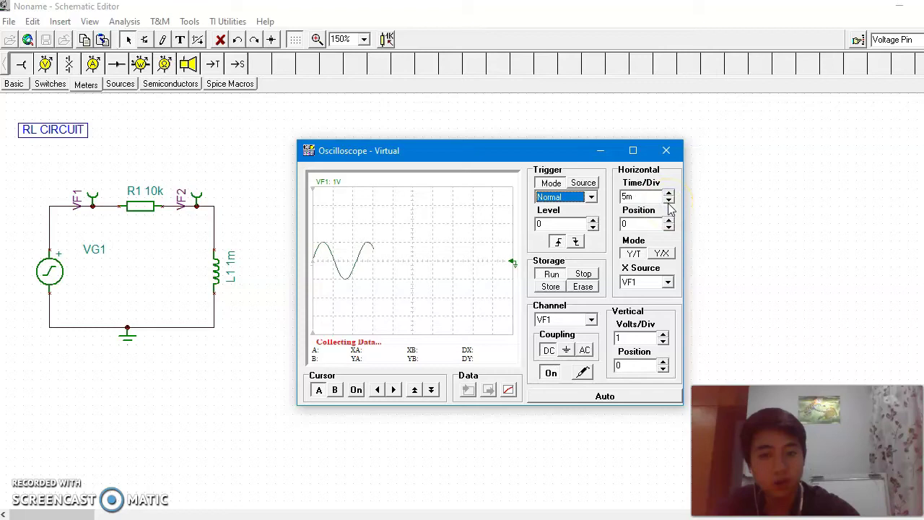
click(664, 341)
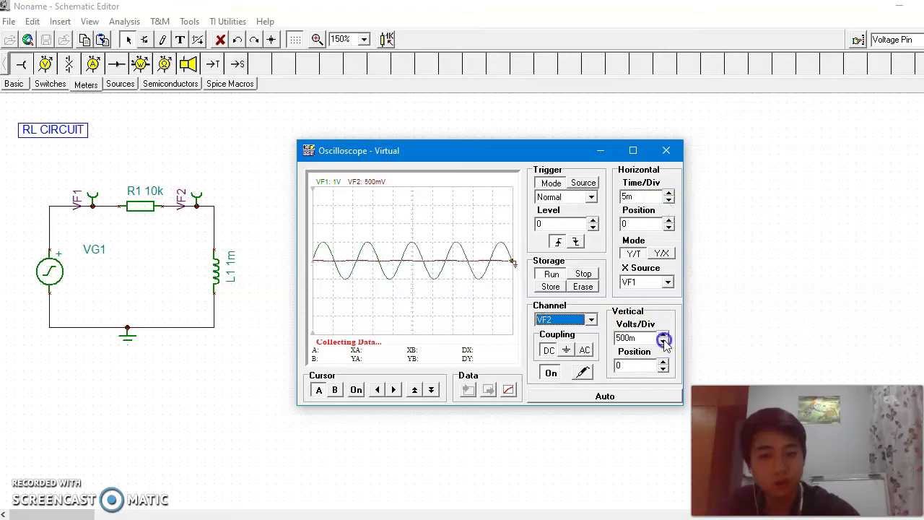
click(664, 341)
click(663, 342)
click(664, 342)
click(664, 342)
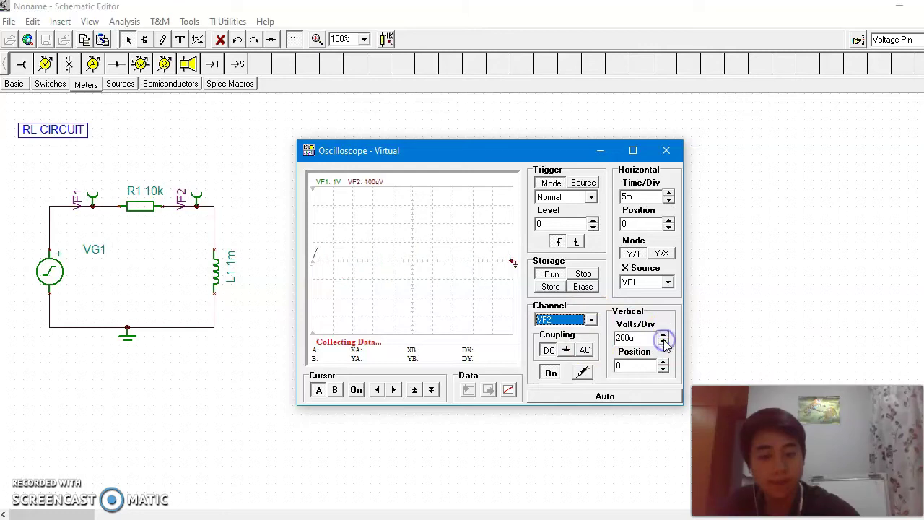
click(663, 343)
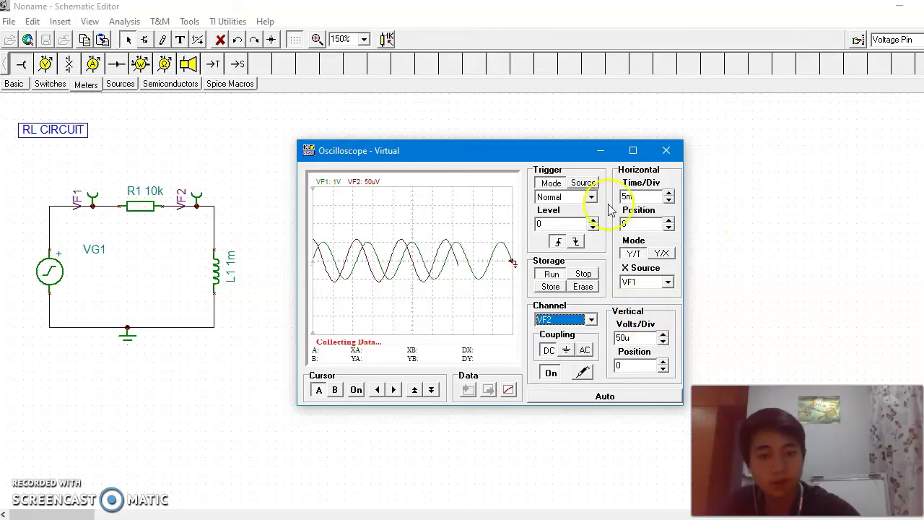
drag(543, 148, 710, 110)
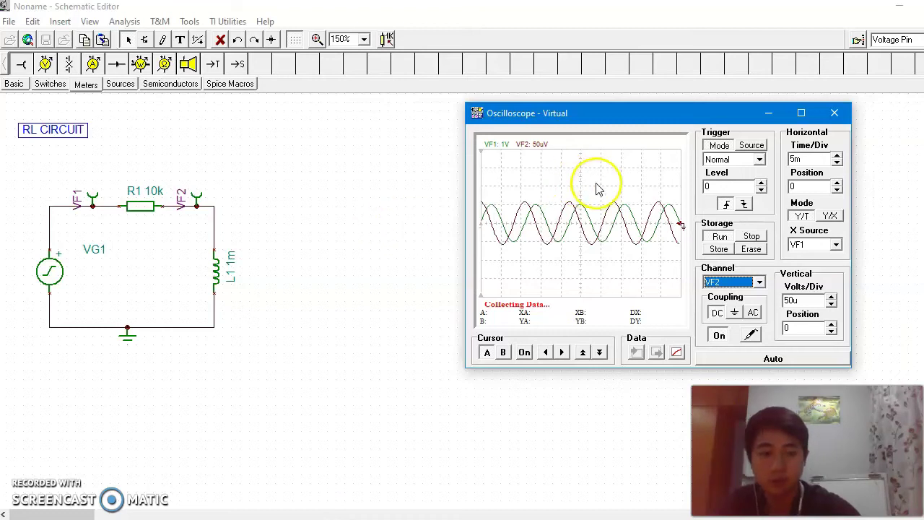
Close the oscilloscope and place the title text RCL CIRCUIT on a cleared schematic
click(831, 109)
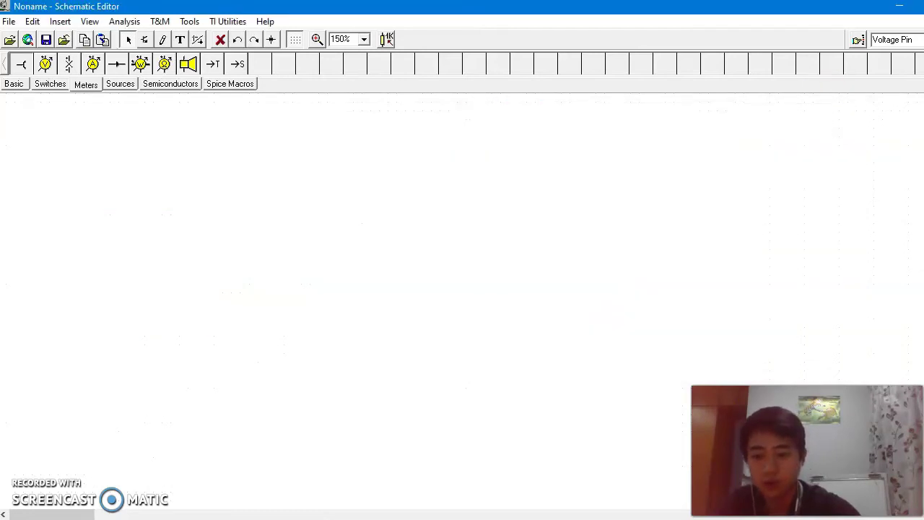
click(49, 137)
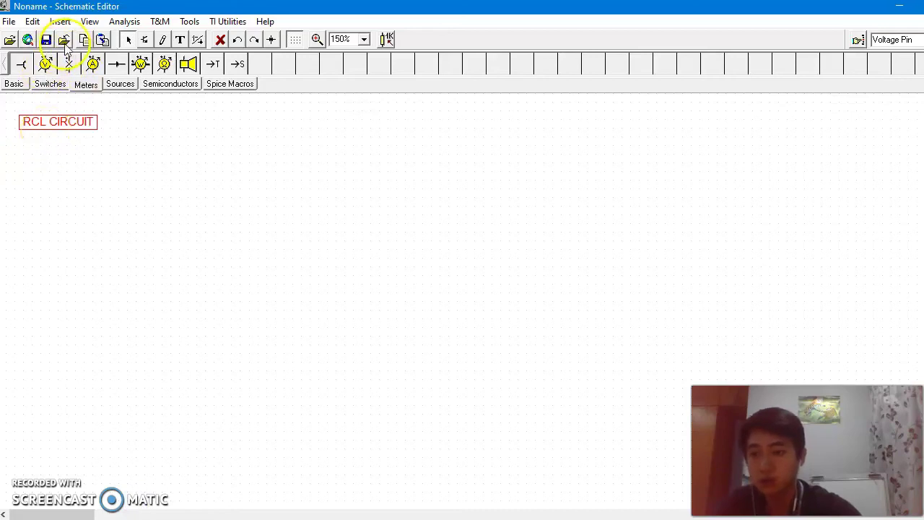
Place a voltage generator below the RCL CIRCUIT title and a horizontal resistor above and to the right of it
click(94, 65)
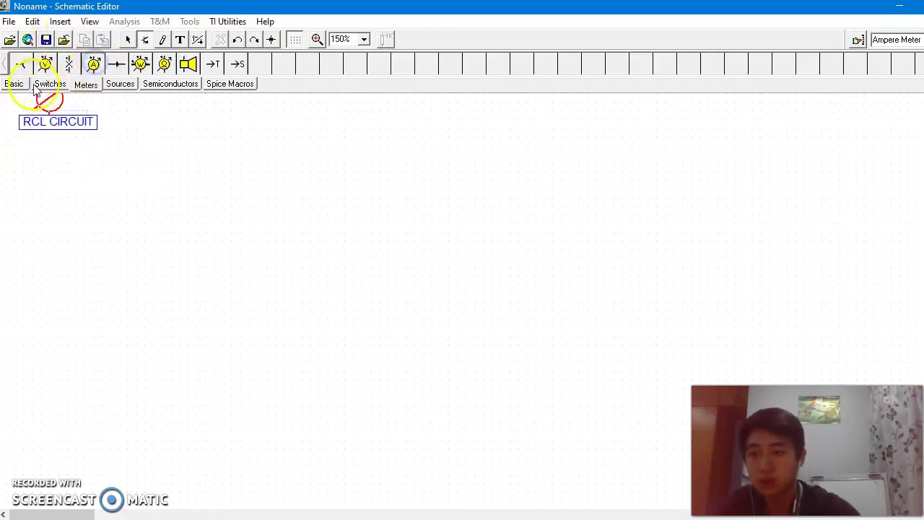
click(16, 84)
click(94, 63)
click(49, 230)
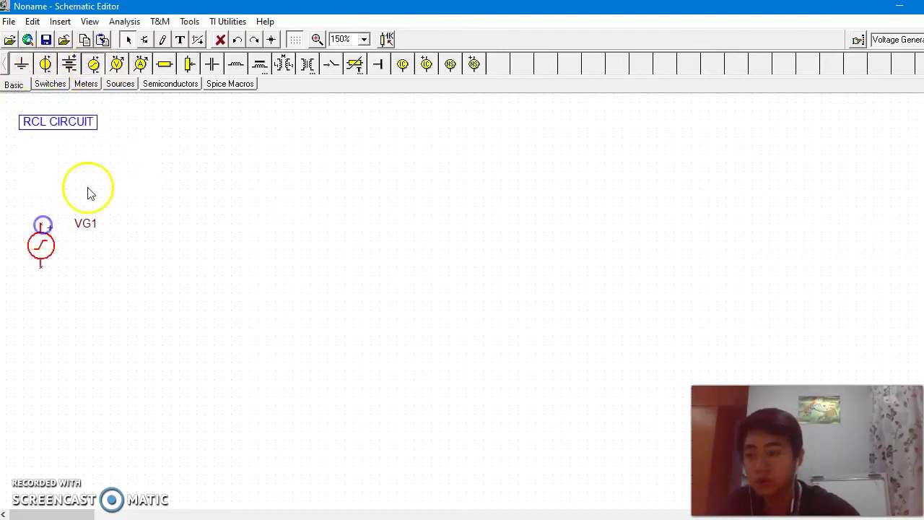
click(164, 63)
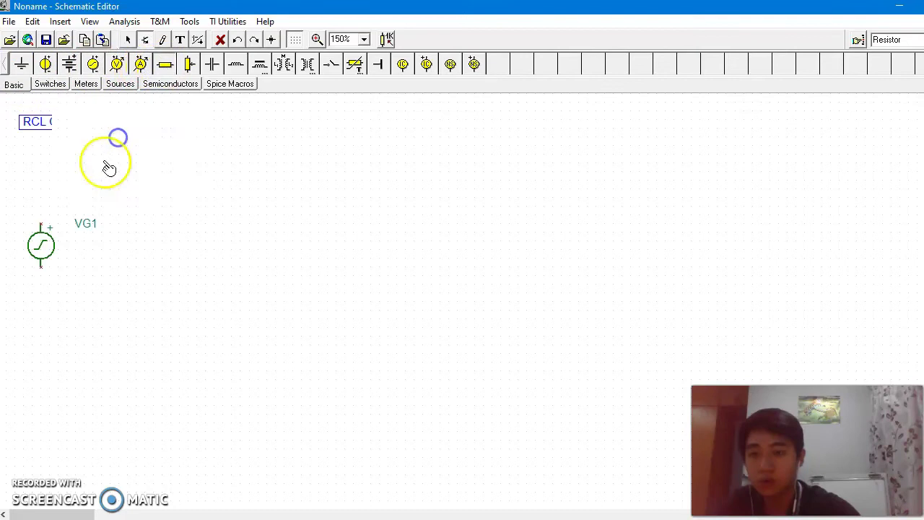
click(91, 185)
Add an inductor below and to the right of resistor R1, rotated to stand vertically
click(236, 63)
click(156, 138)
drag(157, 141, 156, 214)
key(ctrl+r)
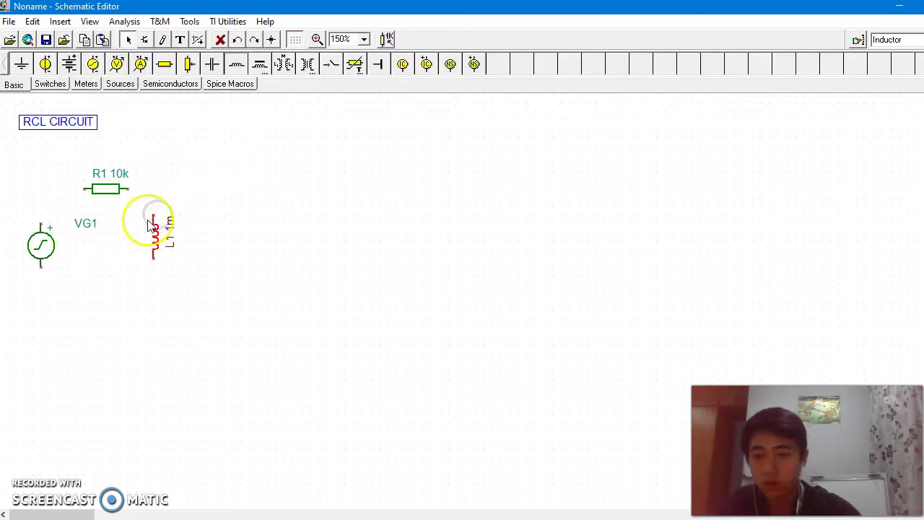
Add a vertical capacitor below inductor L1 and align it with the inductor
click(210, 64)
key(ctrl+r)
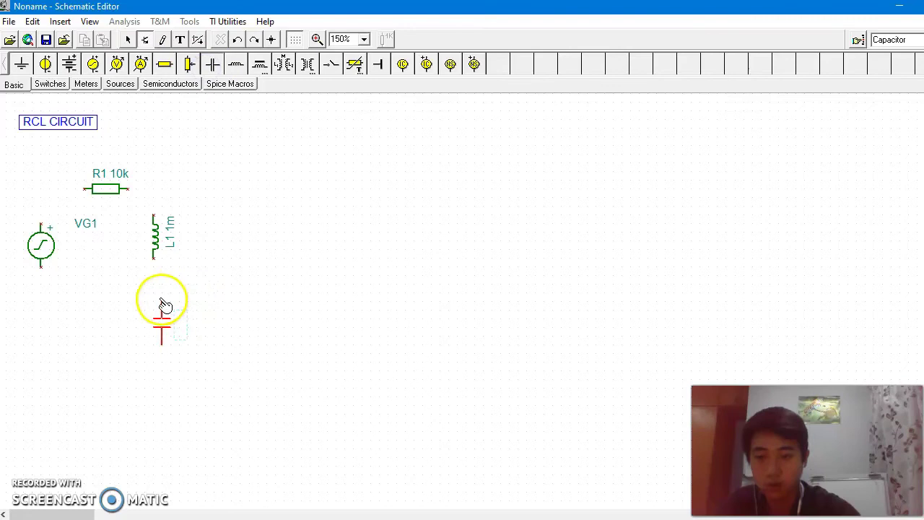
click(160, 300)
click(161, 309)
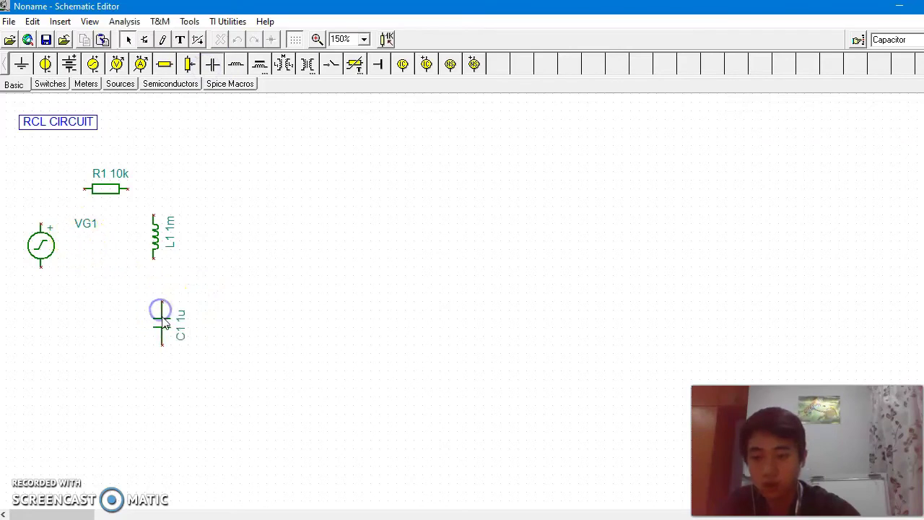
click(160, 323)
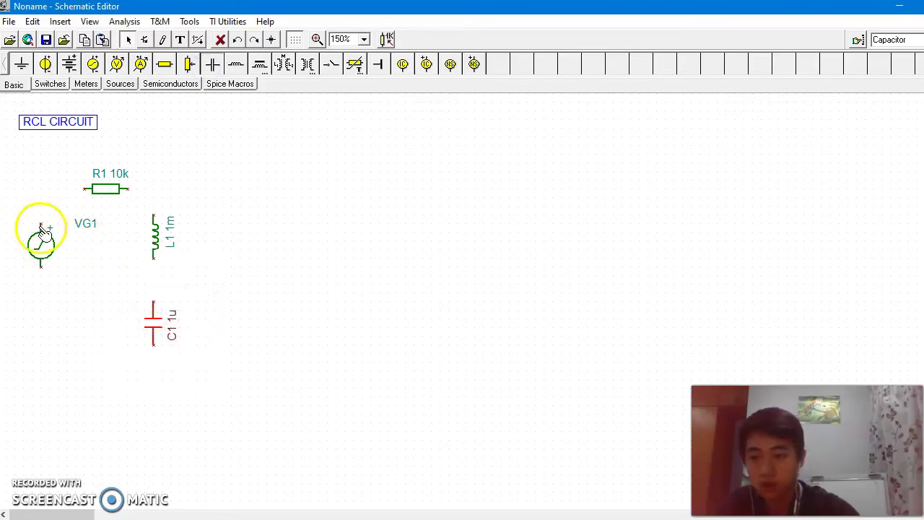
Wire VG1, R1, L1 and C1 into a series loop and attach a ground to the loop's lower wire
drag(37, 224, 48, 187)
drag(30, 244, 33, 182)
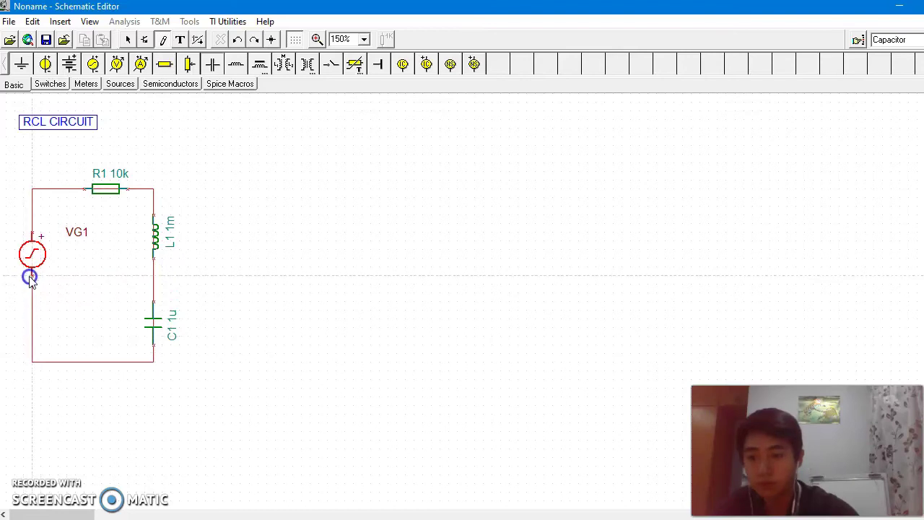
click(330, 181)
click(21, 63)
click(70, 306)
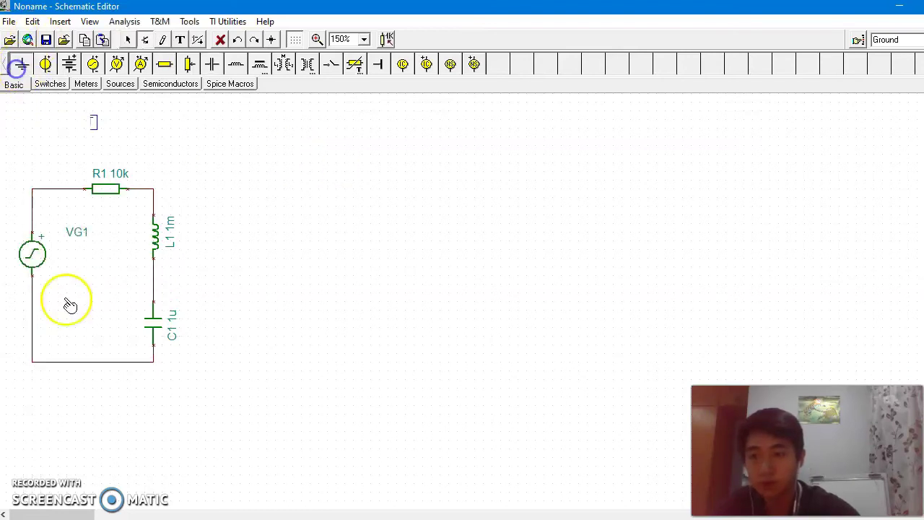
click(92, 365)
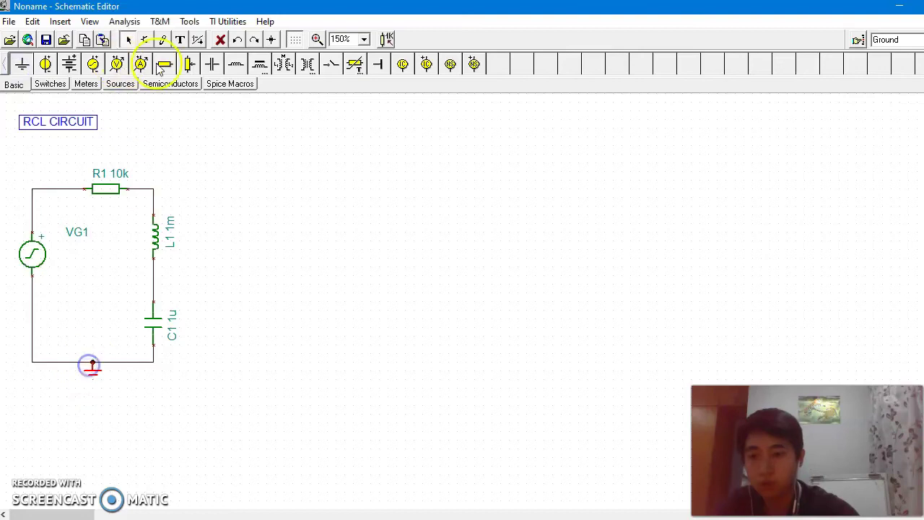
Place two voltage pins on the upper wire, one on each side of resistor R1
click(86, 84)
click(20, 63)
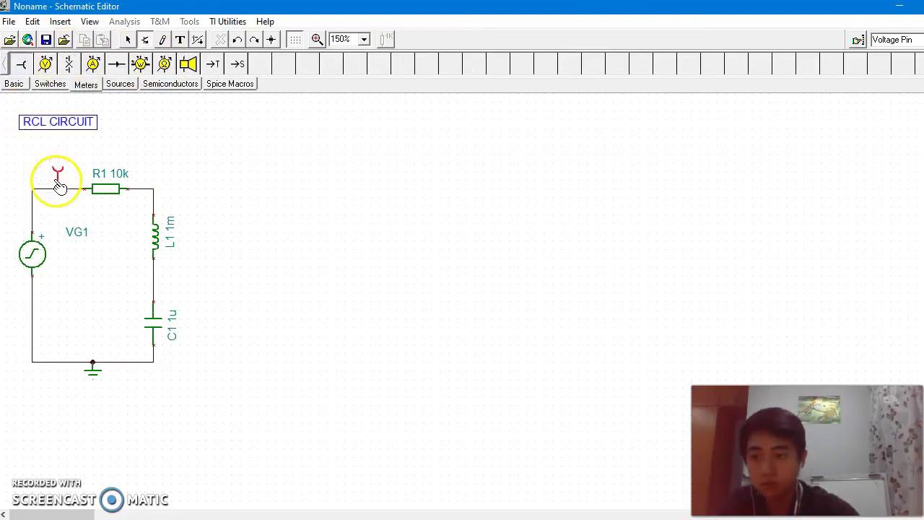
click(59, 186)
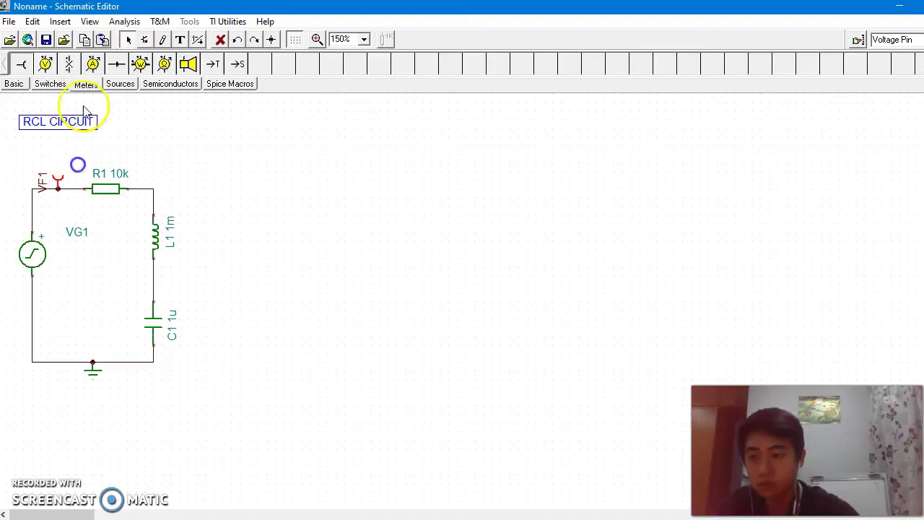
click(28, 66)
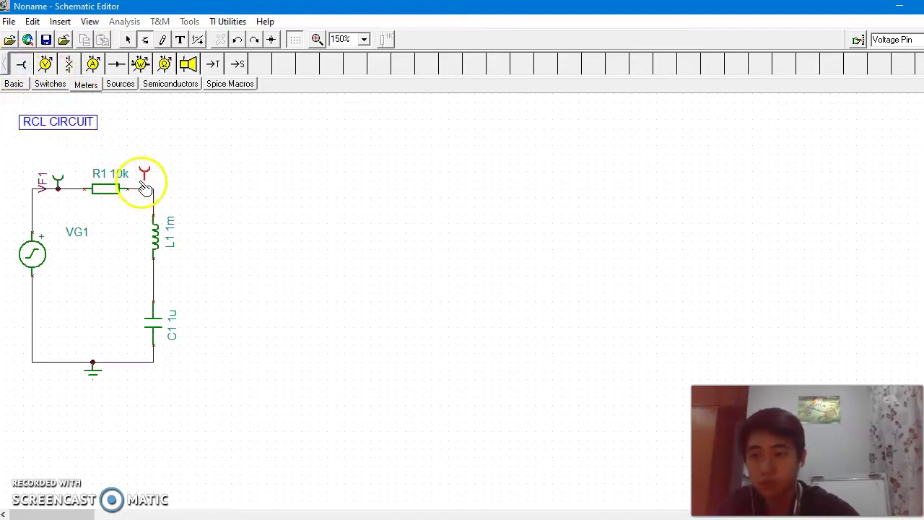
click(144, 188)
Set R1 to 2k, L1 to 2m and C1 to 2n
double_click(117, 186)
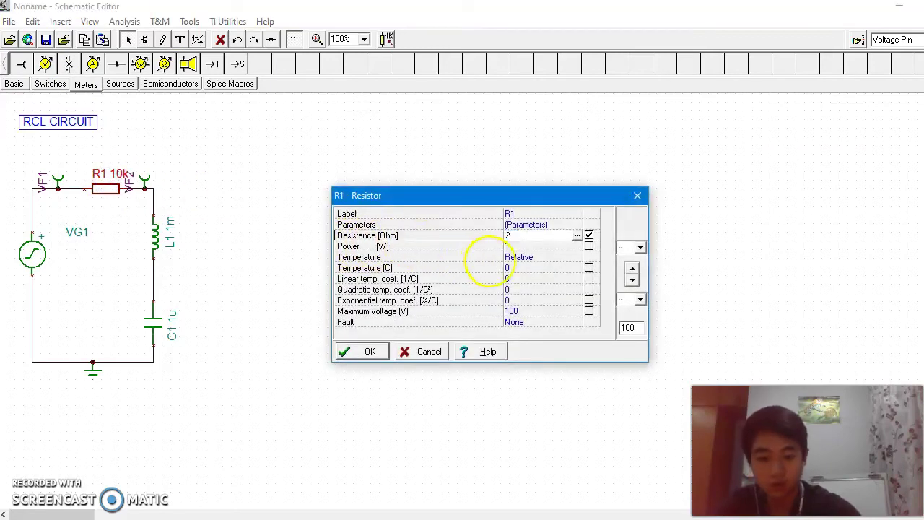
click(374, 353)
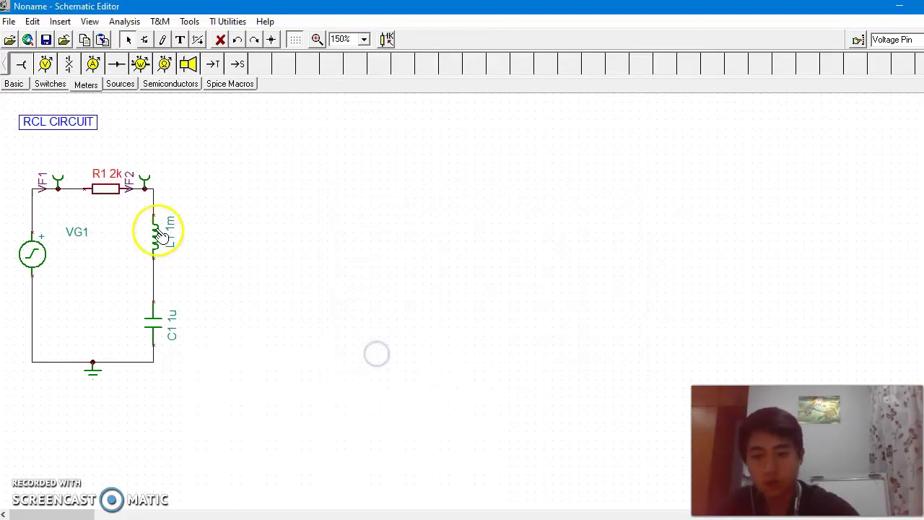
double_click(158, 232)
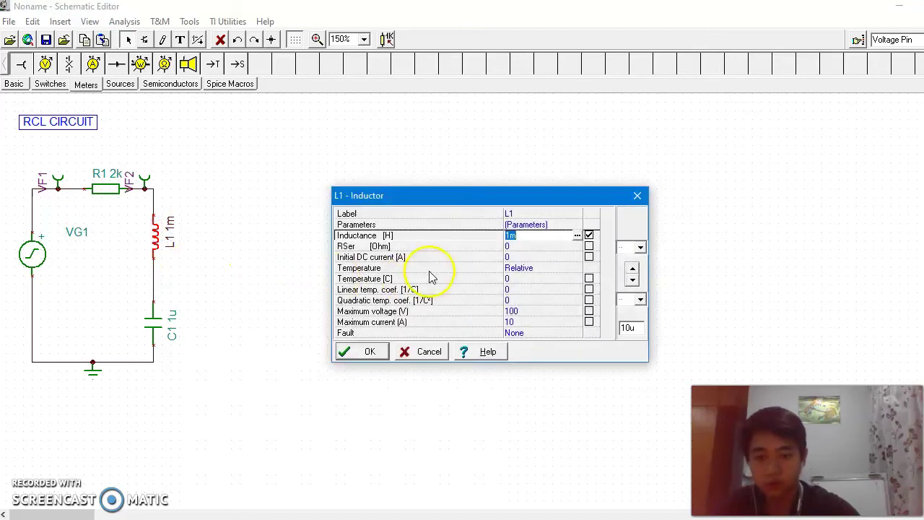
click(348, 352)
double_click(176, 329)
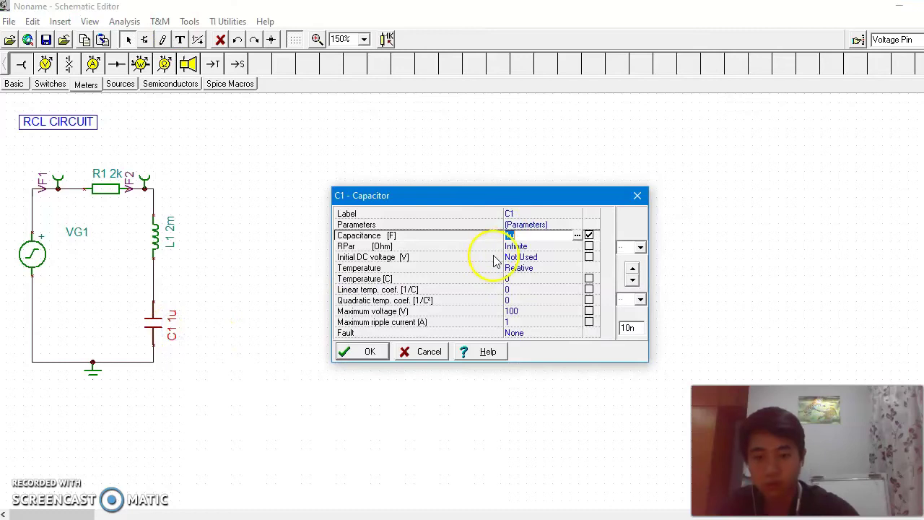
key(Return)
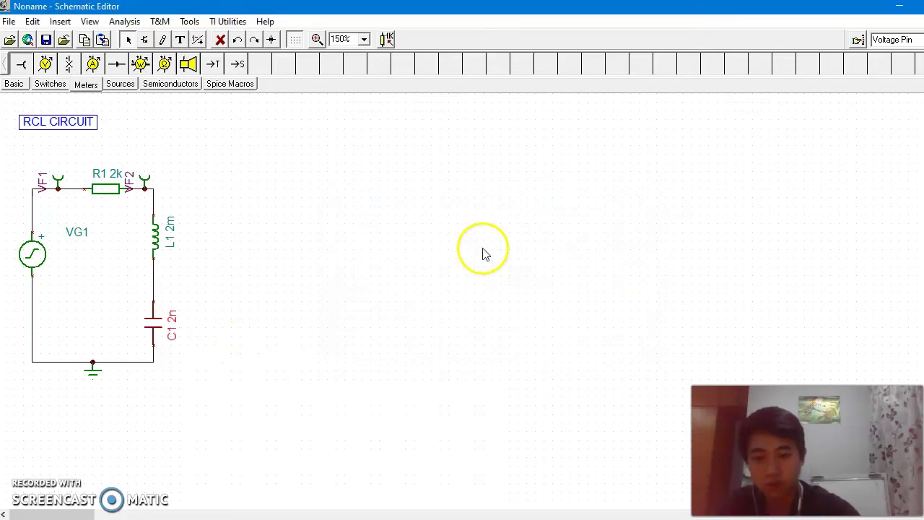
Change the signal of voltage generator VG1 to a sine wave
click(159, 21)
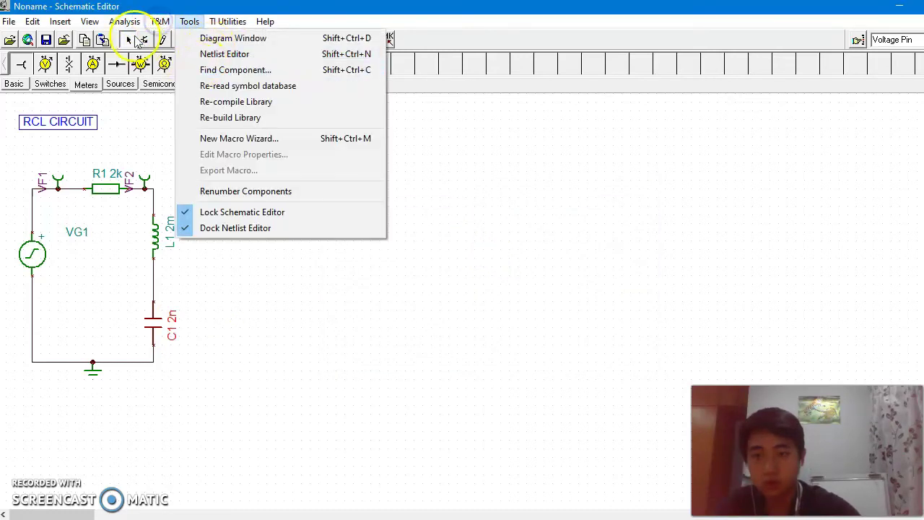
click(215, 256)
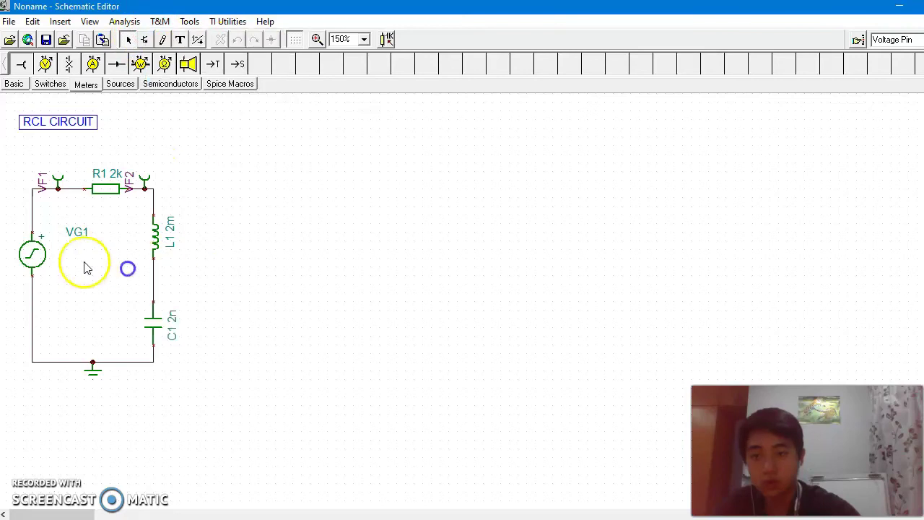
double_click(33, 253)
click(562, 249)
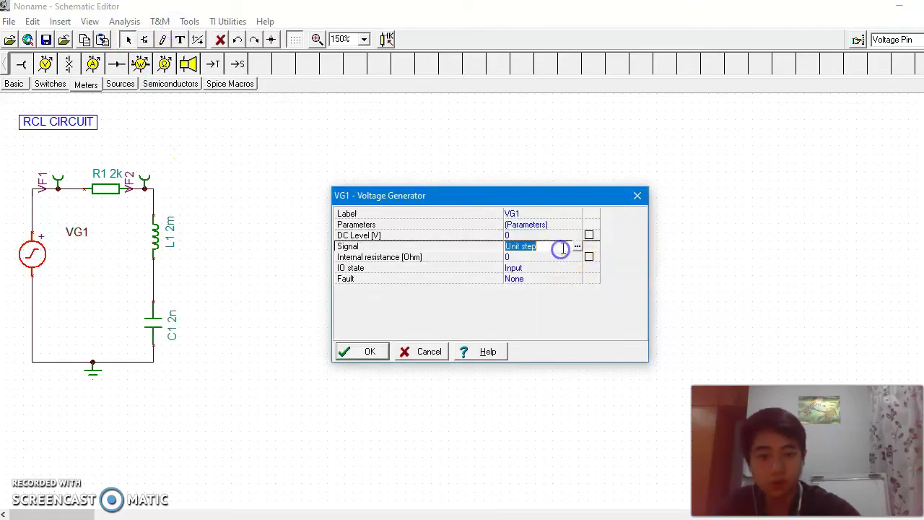
click(577, 249)
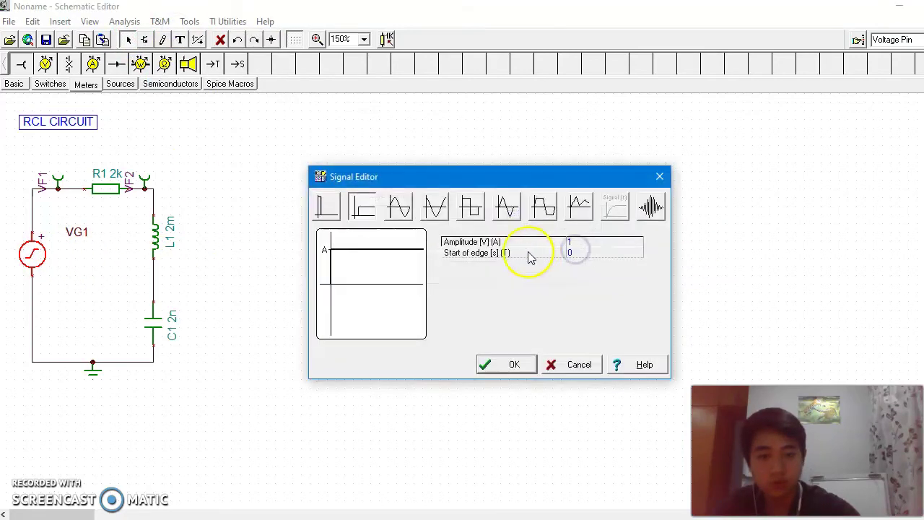
click(399, 207)
click(514, 364)
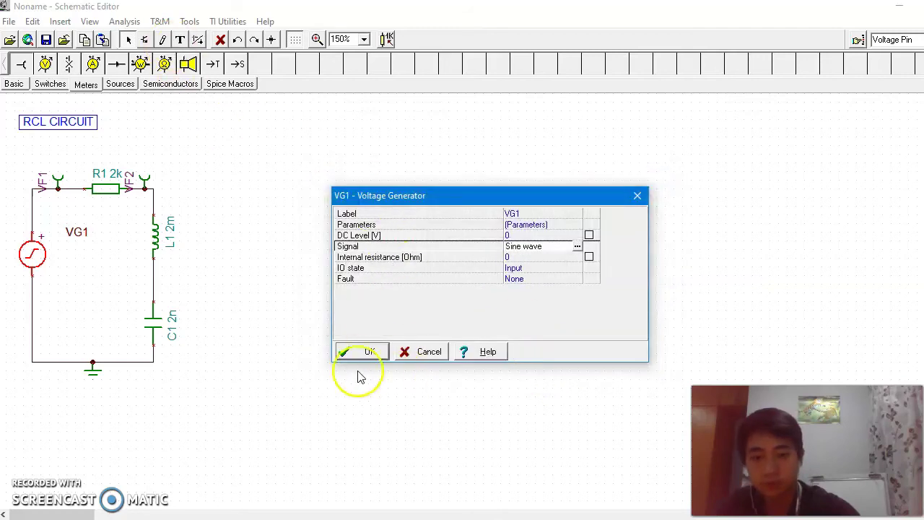
click(349, 352)
Open the virtual oscilloscope and run a capture with the trigger mode set to Normal and Time/Div set to 500p
click(156, 22)
click(155, 22)
click(194, 86)
click(593, 197)
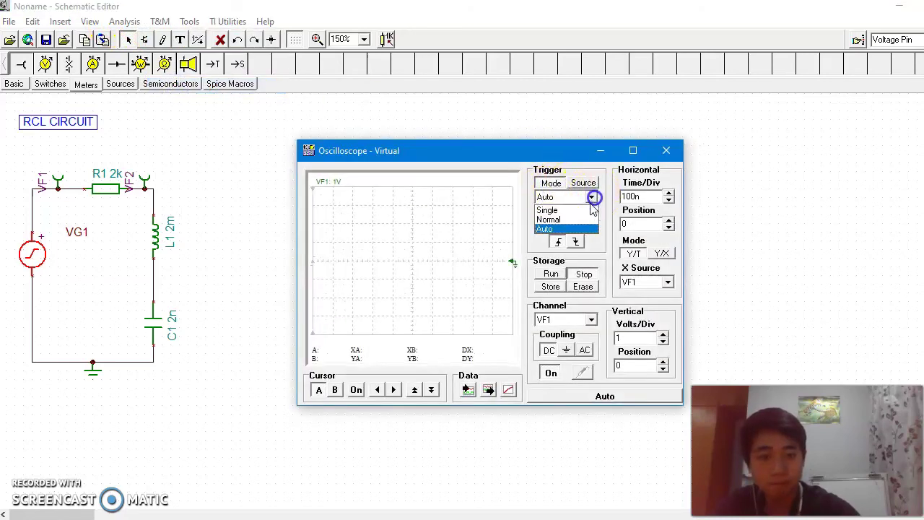
click(591, 218)
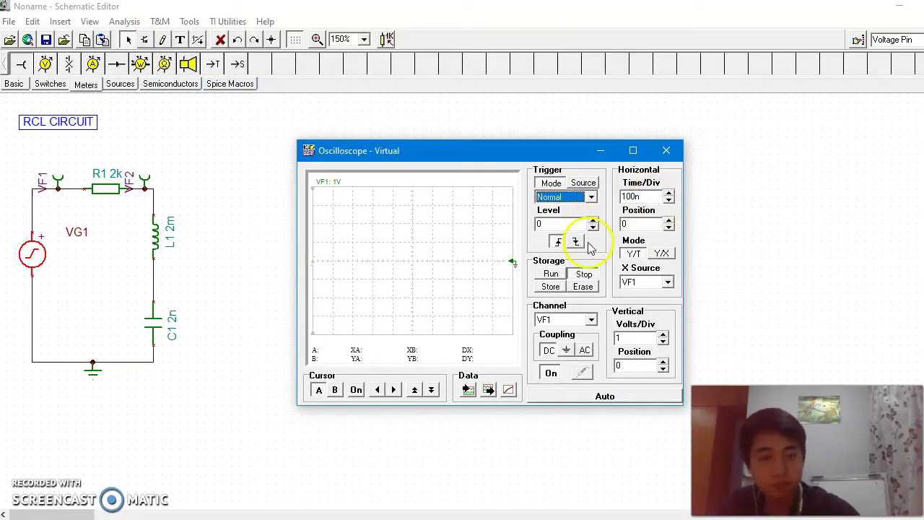
click(552, 275)
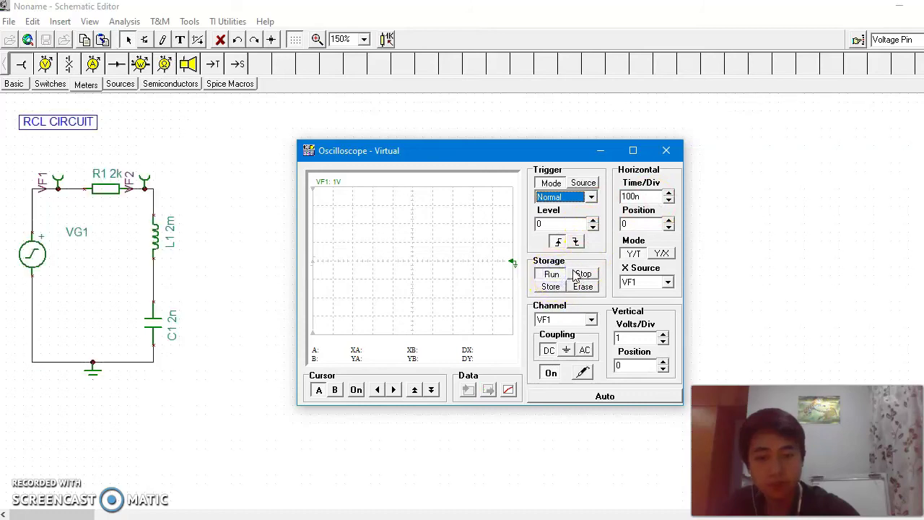
click(669, 200)
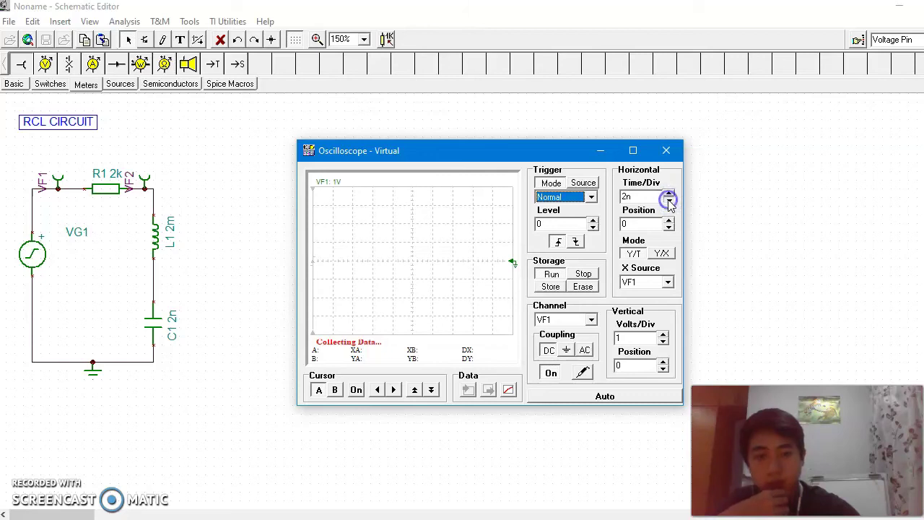
click(591, 265)
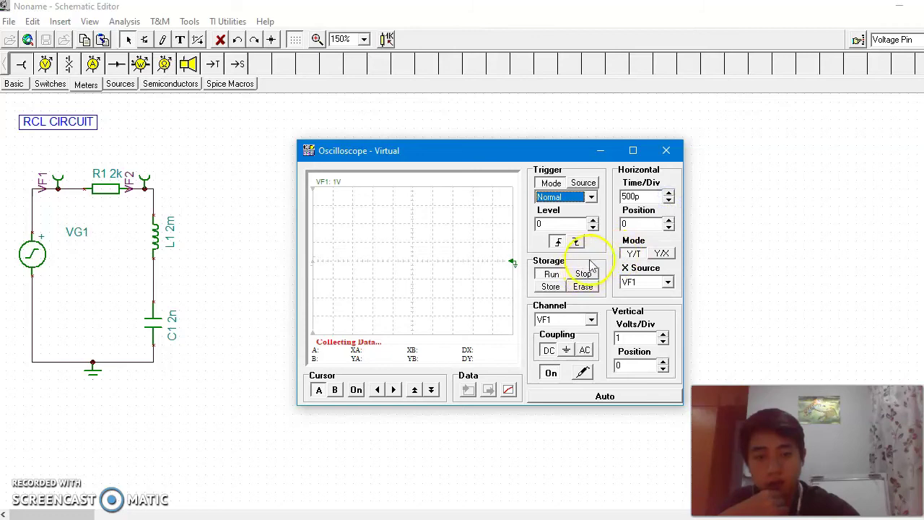
Set the oscilloscope's Time/Div to 10m, display channel VF2 together with VF1, and close the oscilloscope
double_click(651, 195)
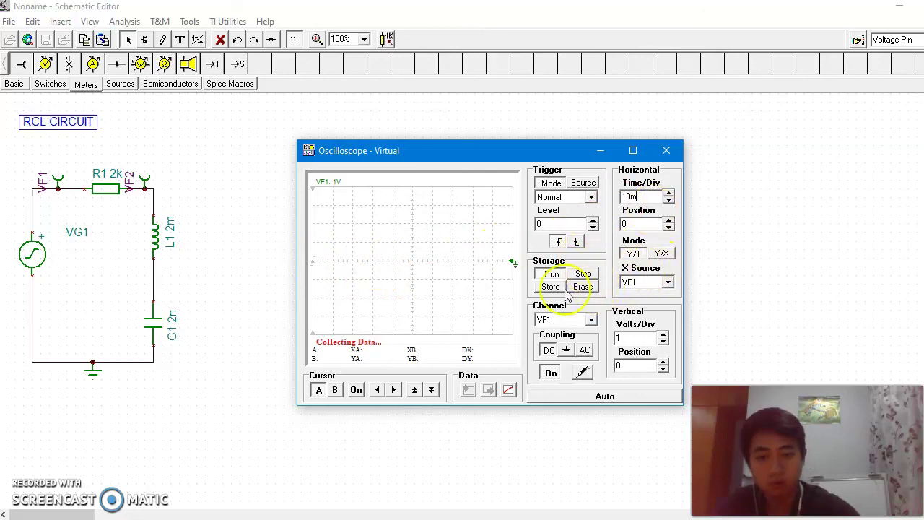
click(574, 323)
click(578, 342)
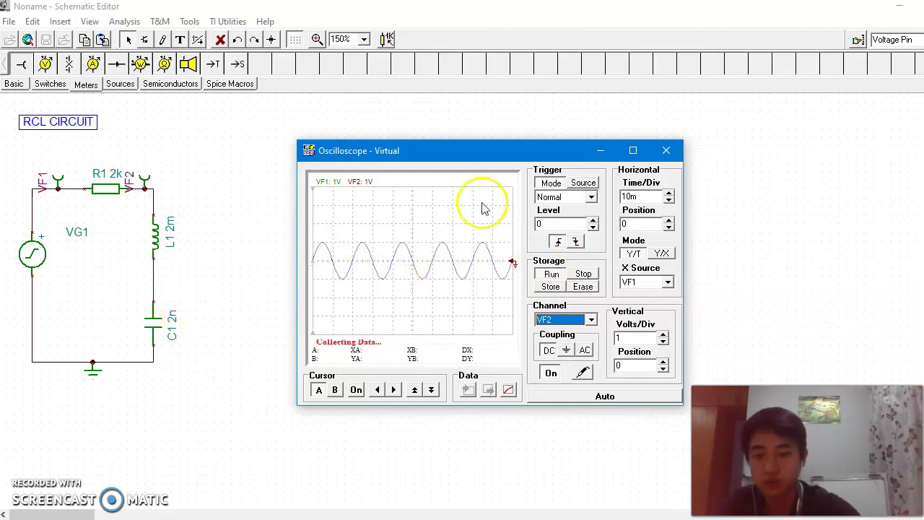
click(666, 150)
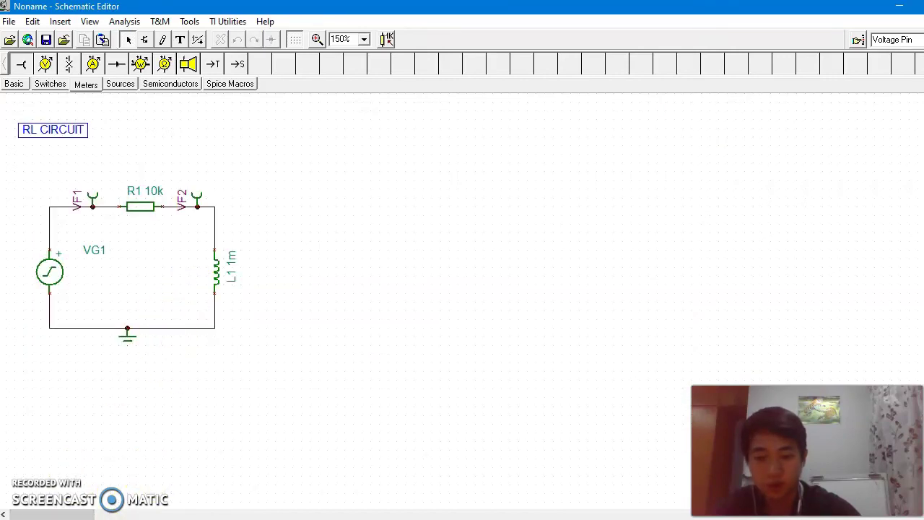
Switch to Excel and copy the phase-angle table in A3:B9 to the cells starting at A11
key(alt+Tab)
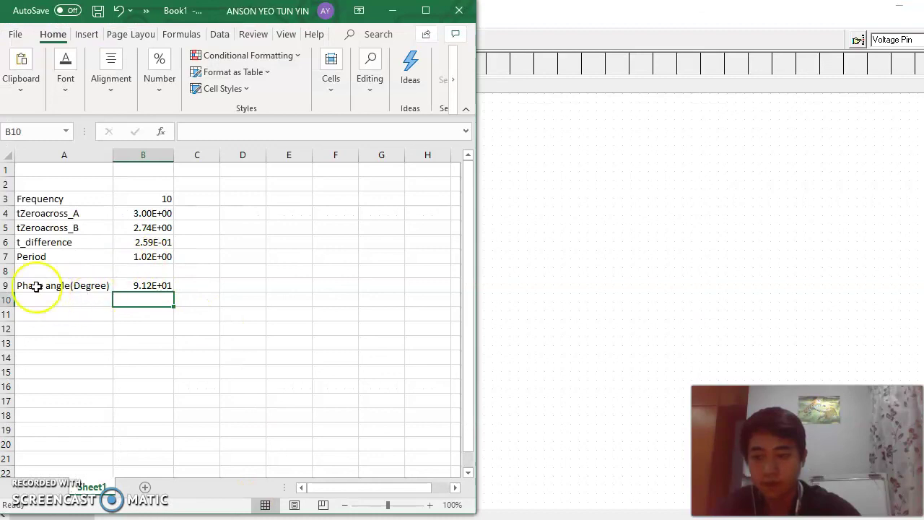
click(27, 209)
double_click(26, 198)
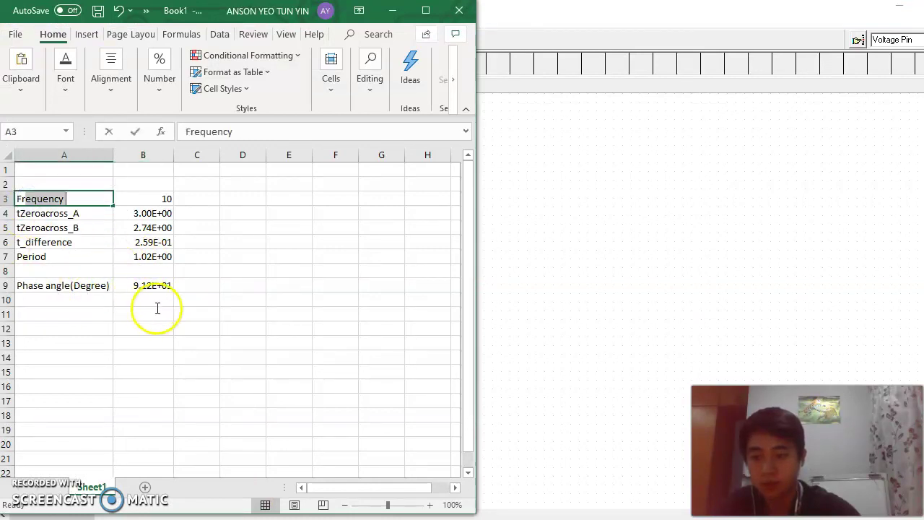
click(207, 314)
drag(29, 194, 160, 281)
key(ctrl+c)
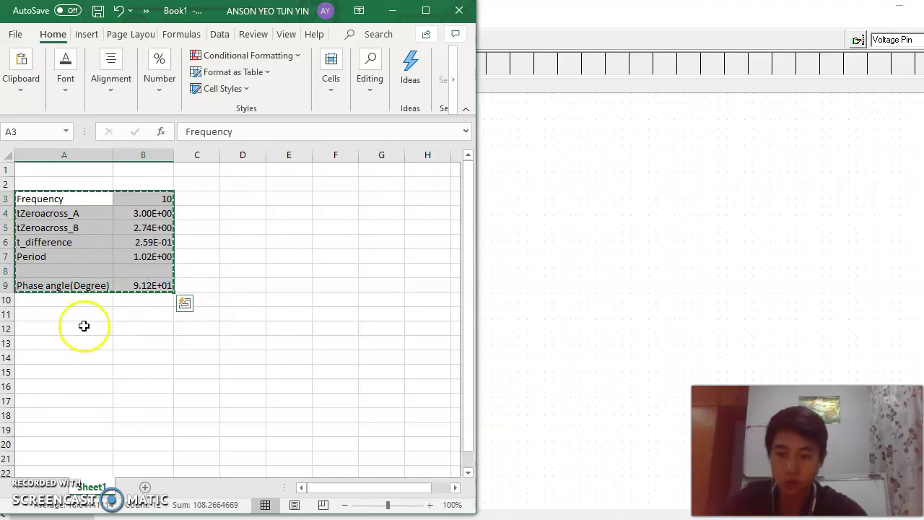
click(78, 318)
key(ctrl+v)
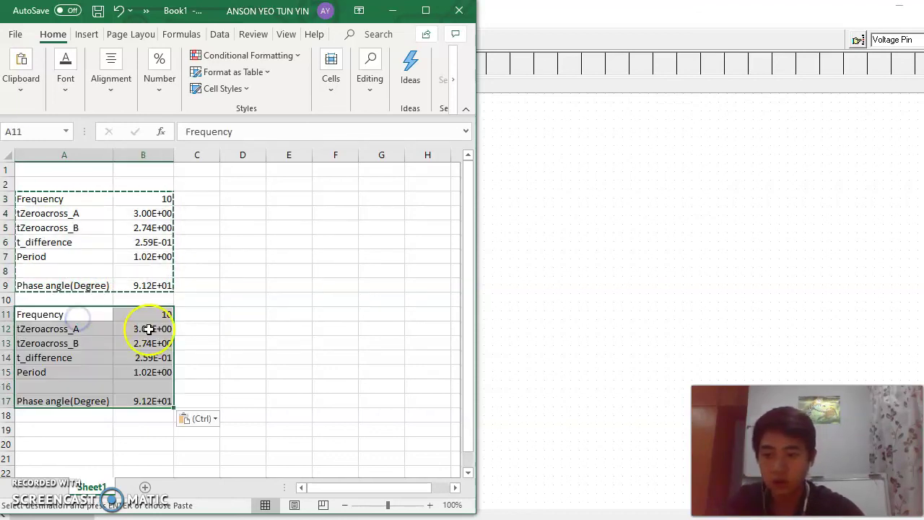
Set the frequency in cell B11 of the copied table to 90
click(161, 314)
click(243, 328)
click(162, 314)
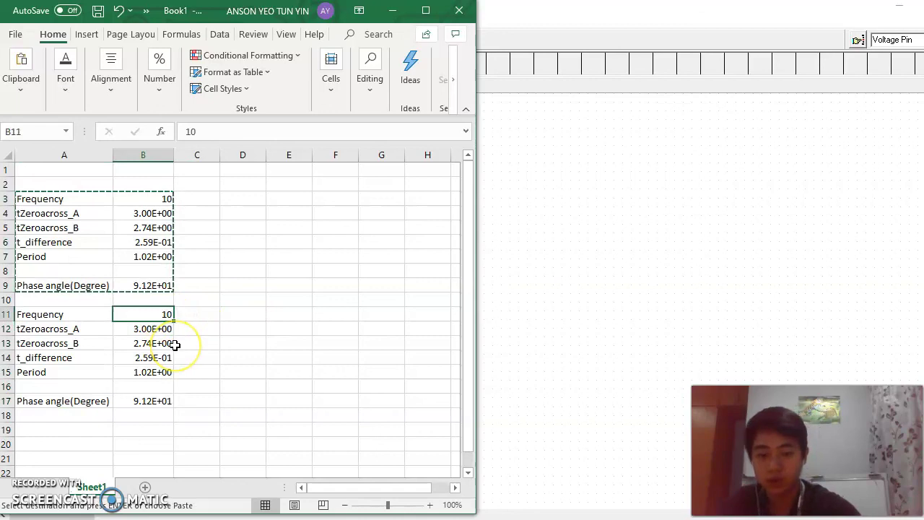
text(90)
click(208, 314)
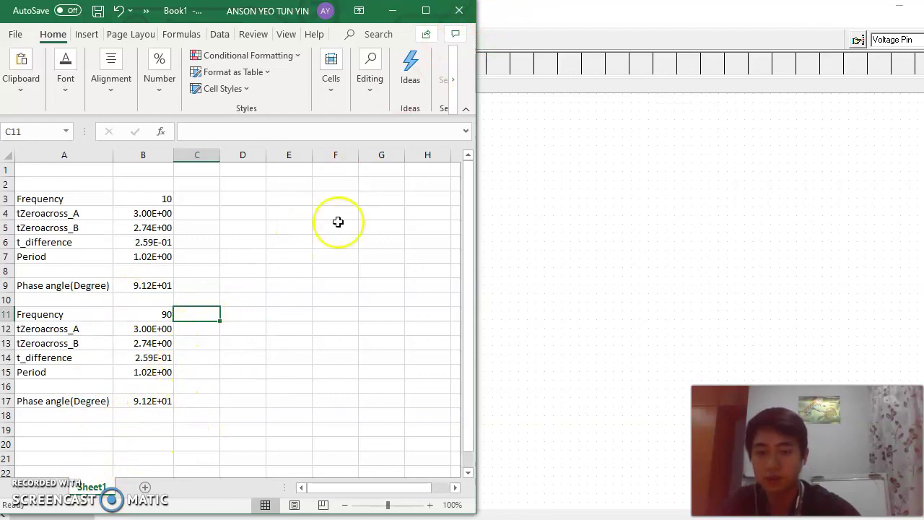
click(458, 12)
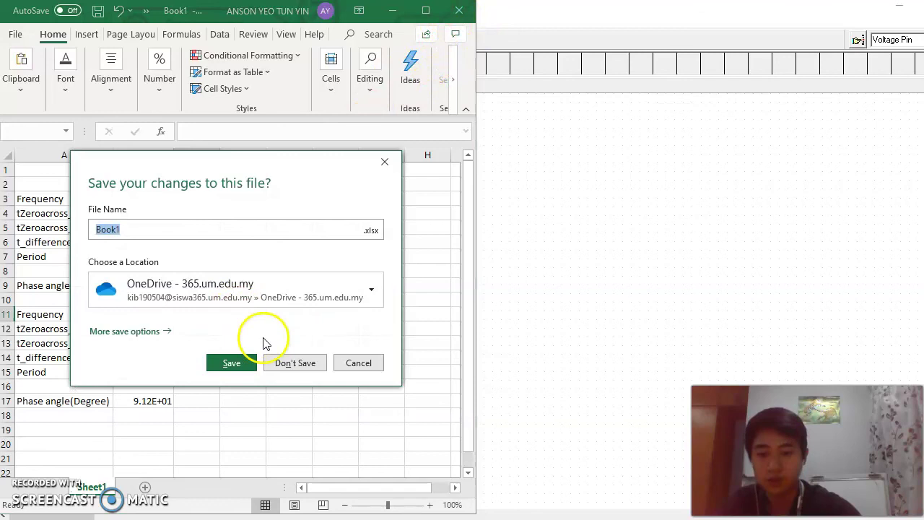
click(346, 368)
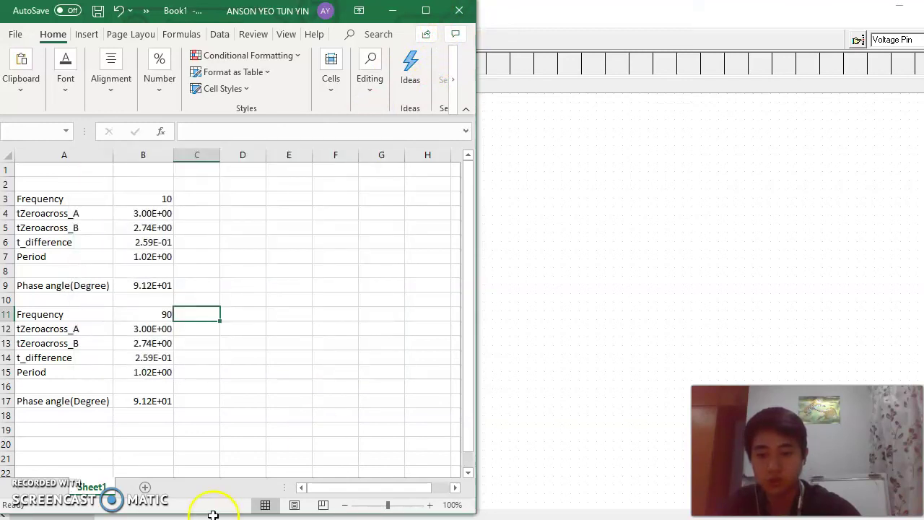